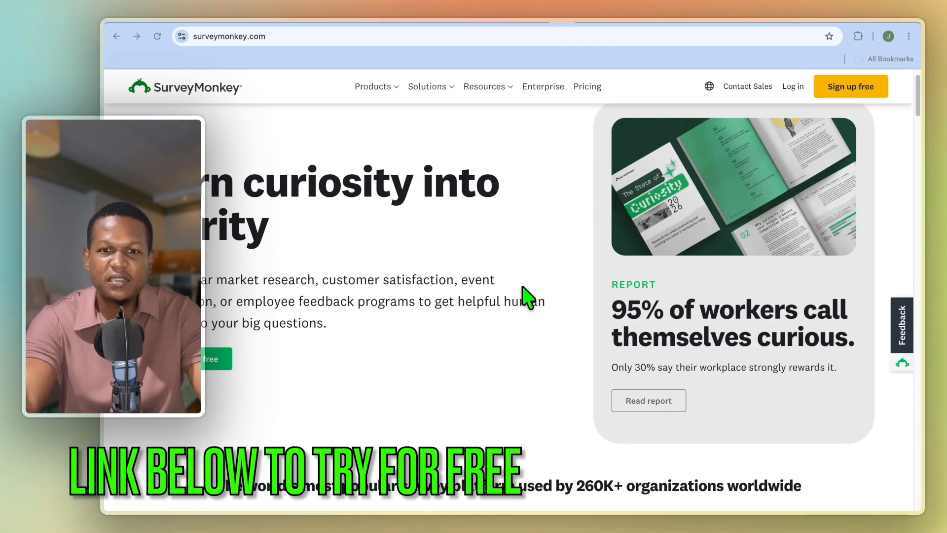
Step: Look through the SurveyMonkey home page down to the insights platform section
scroll(476, 328, "down", 1)
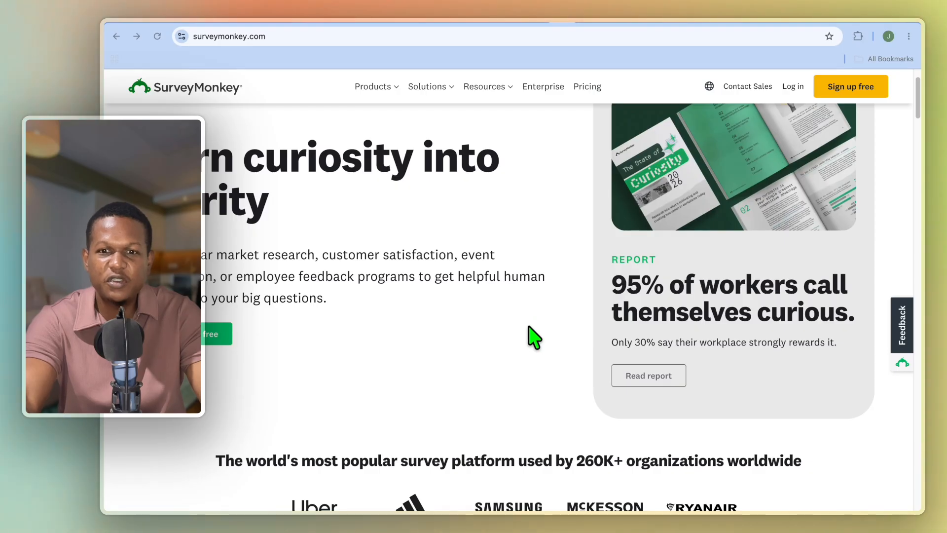
scroll(528, 334, "down", 3)
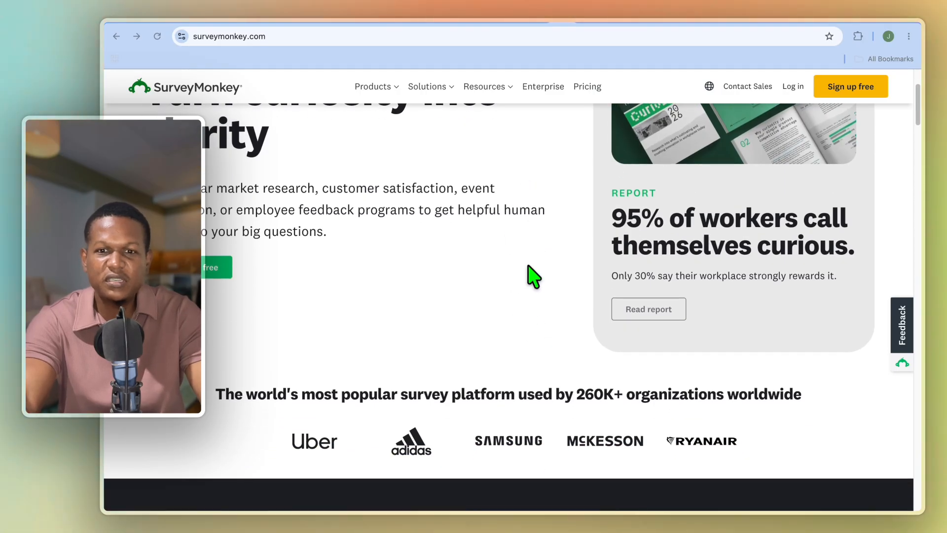
scroll(537, 322, "down", 3)
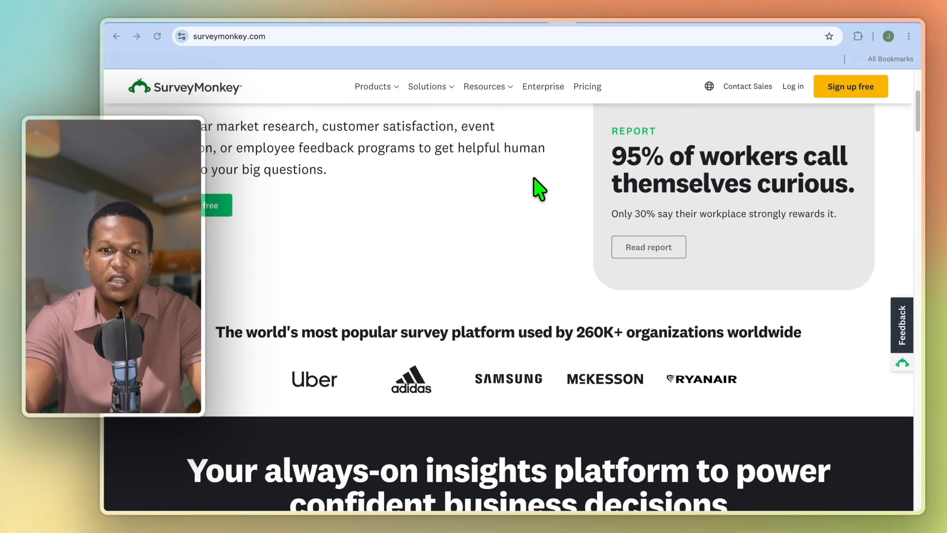
scroll(509, 285, "down", 1)
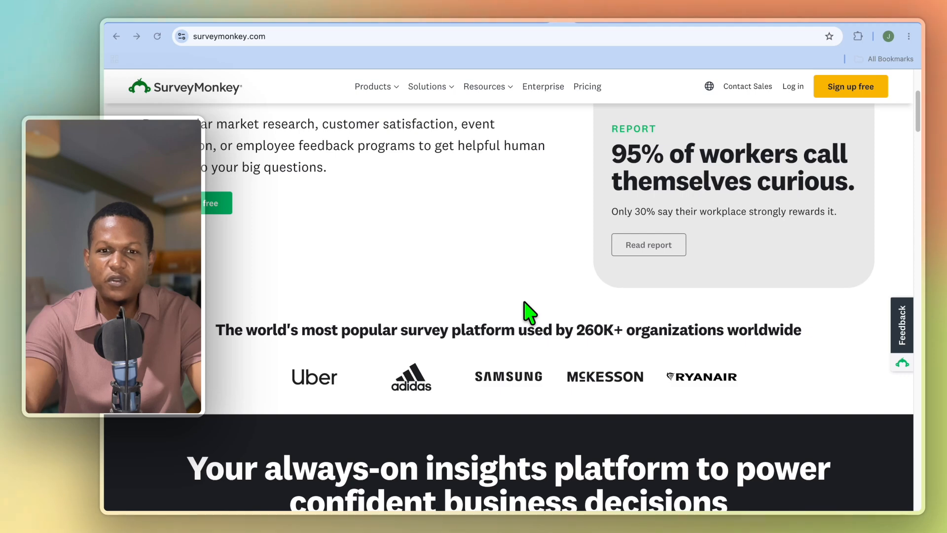
scroll(523, 300, "down", 2)
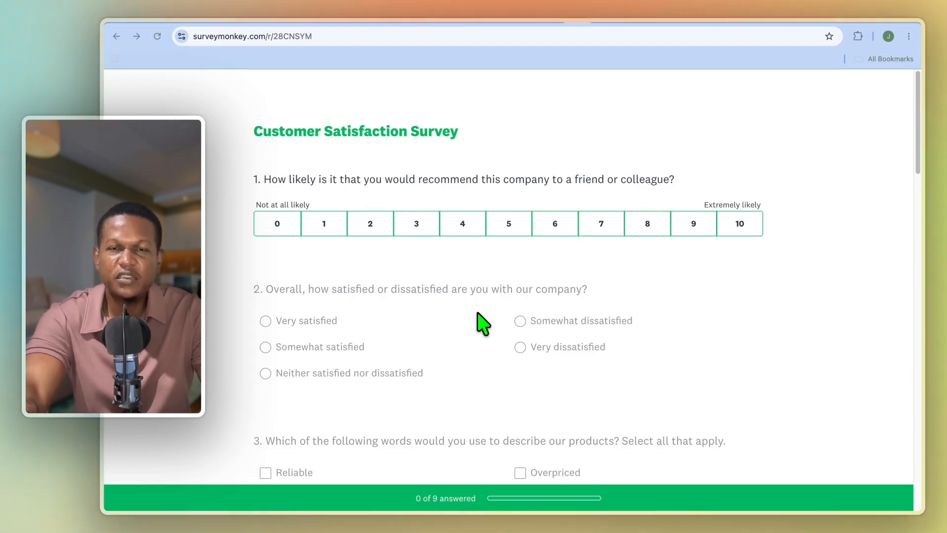
Step: Examine the questions and answer choices in the live Customer Satisfaction Survey
scroll(480, 323, "down", 3)
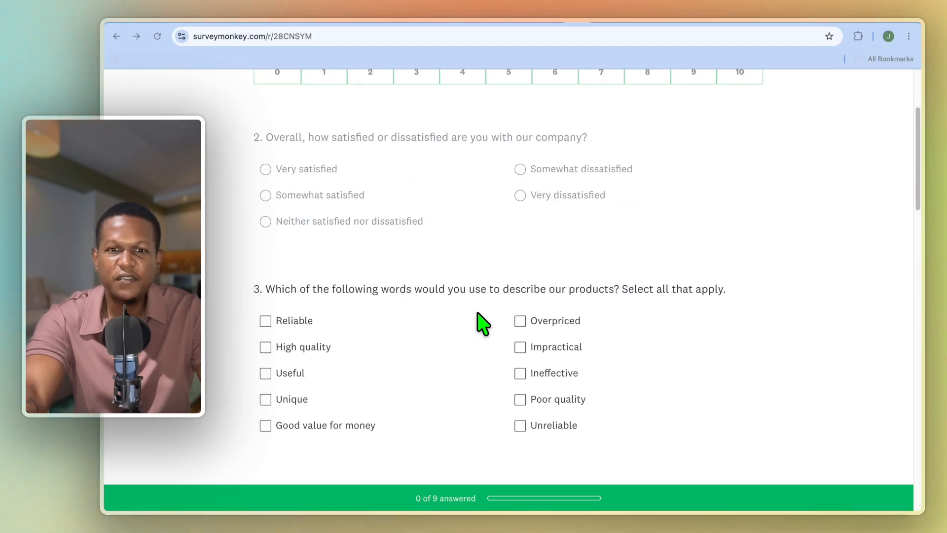
scroll(481, 323, "down", 1)
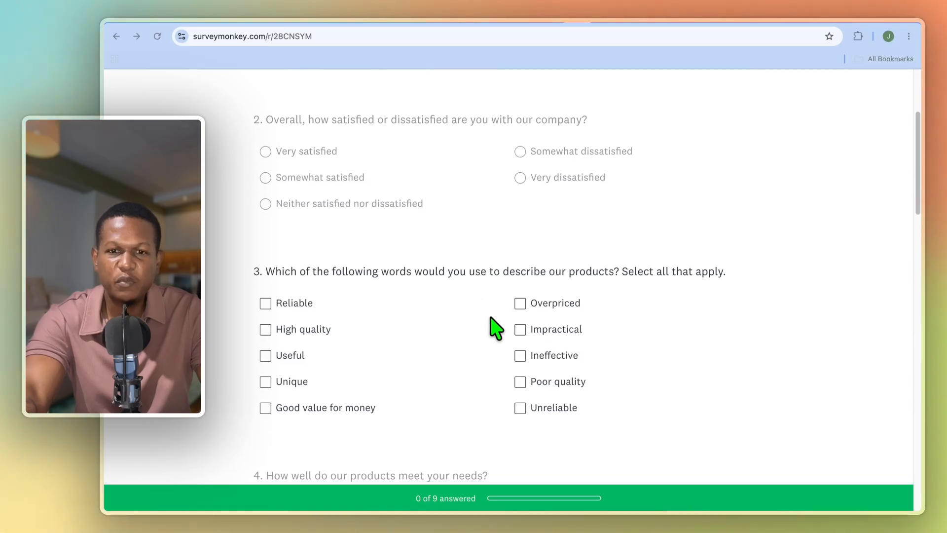
scroll(493, 309, "down", 1)
scroll(495, 316, "down", 1)
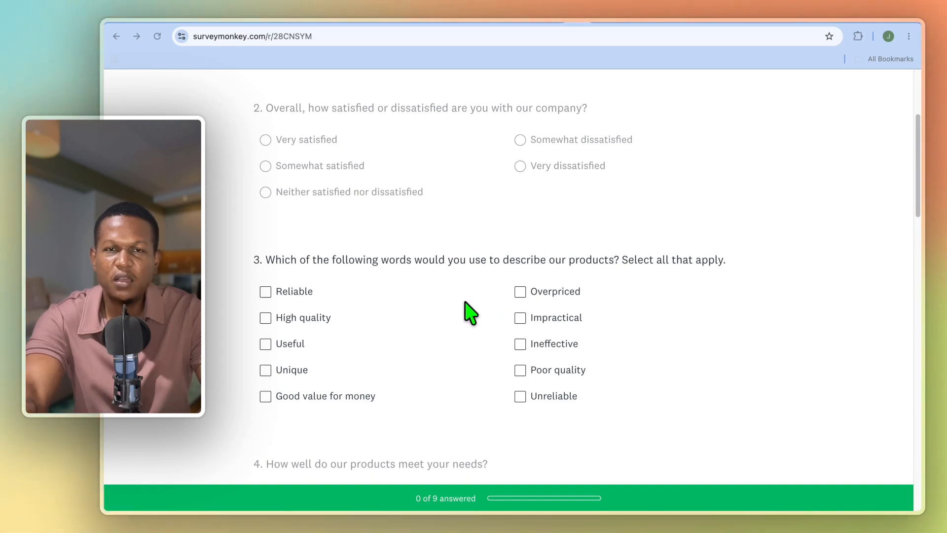
scroll(480, 305, "down", 1)
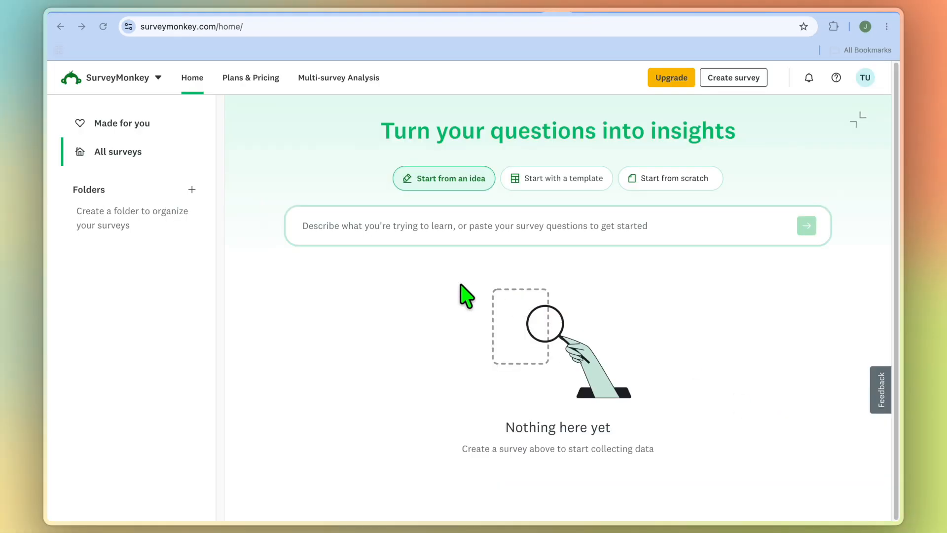
Step: Choose to start the new survey with a template and open the full template gallery
left_click(431, 228)
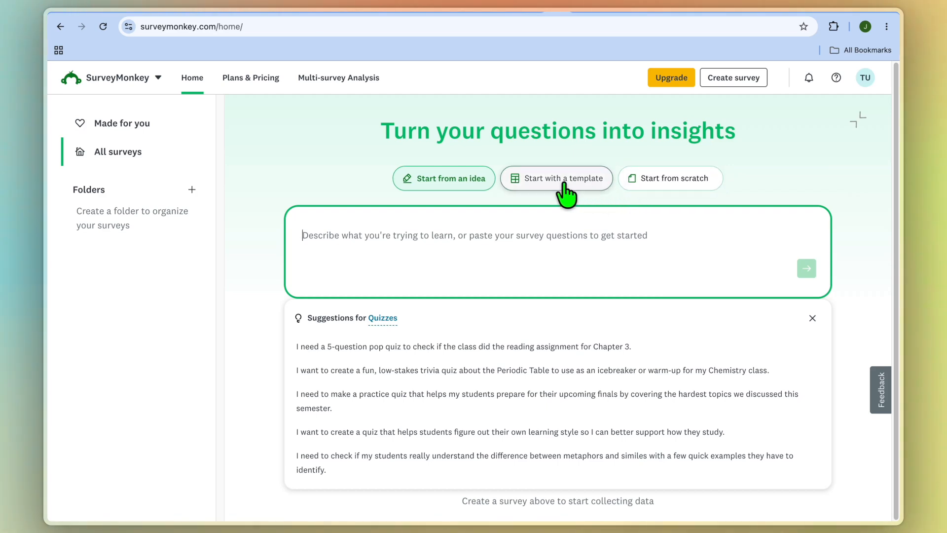
left_click(566, 195)
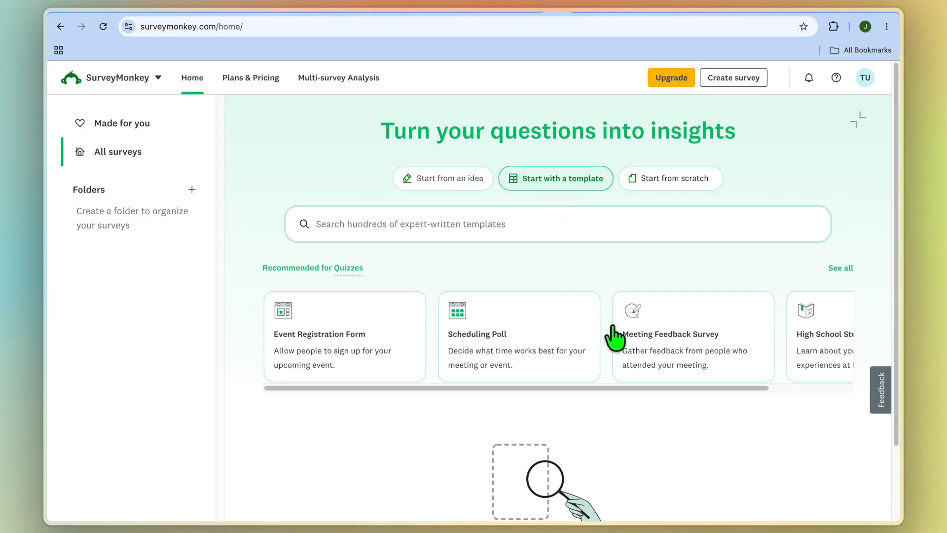
left_click(835, 268)
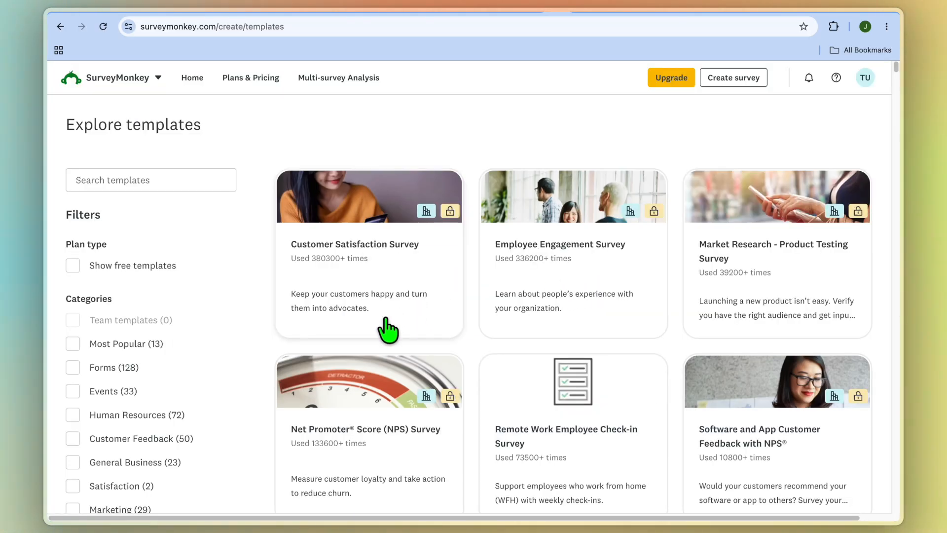
Step: Filter the survey templates by the Customer Feedback category
scroll(136, 377, "down", 1)
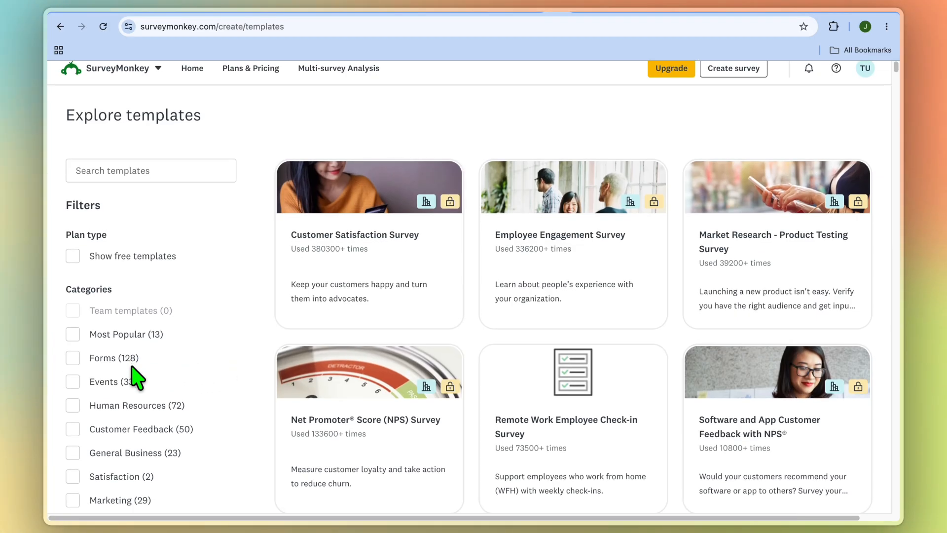
scroll(157, 389, "down", 1)
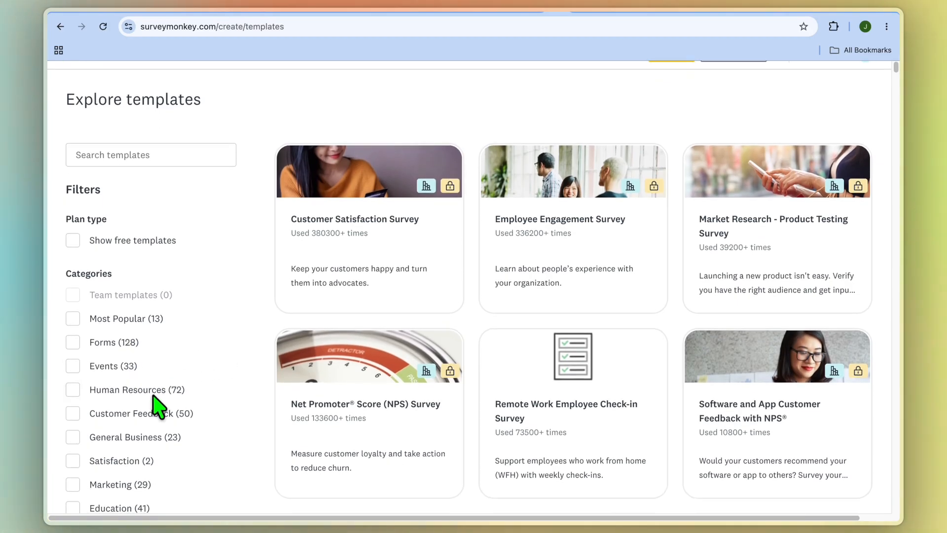
scroll(158, 409, "down", 1)
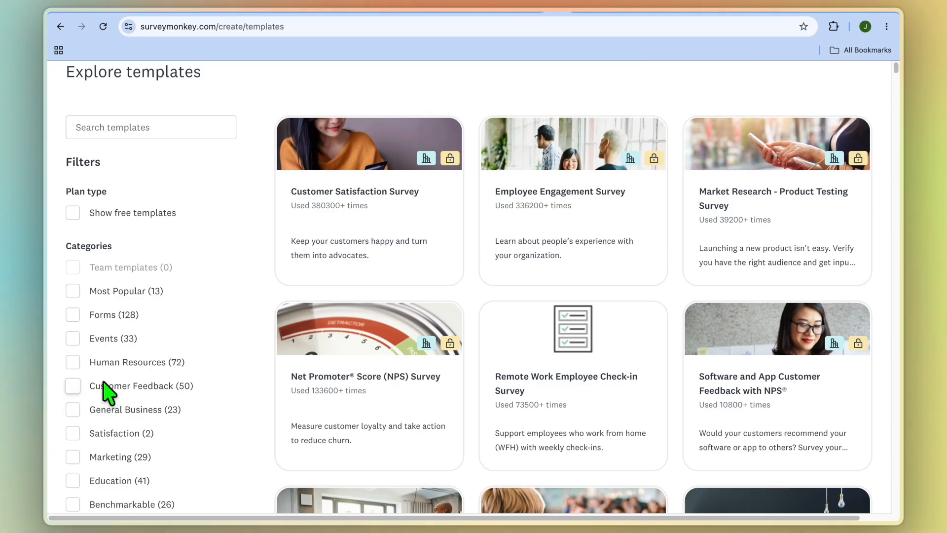
left_click(74, 386)
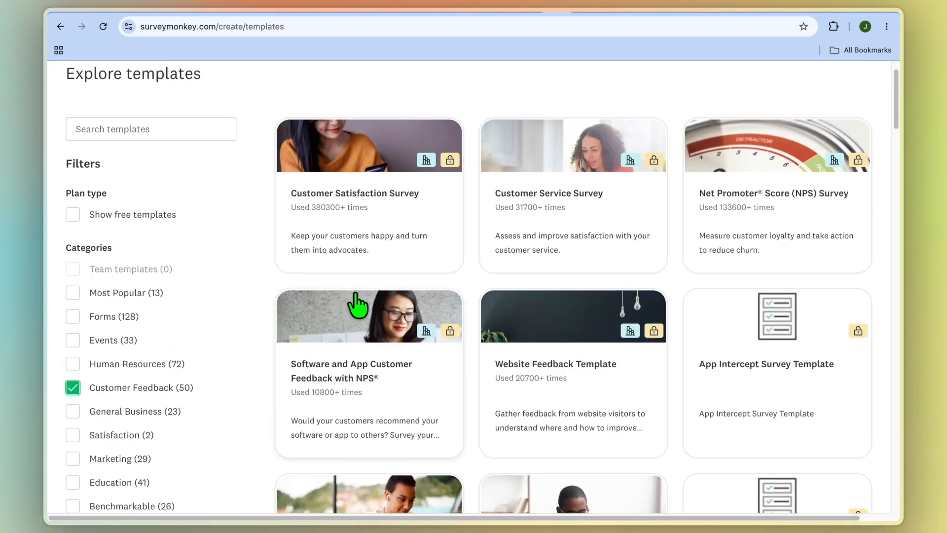
Step: Browse the customer feedback templates and open the preview of the Customer Satisfaction Survey template
scroll(358, 302, "up", 1)
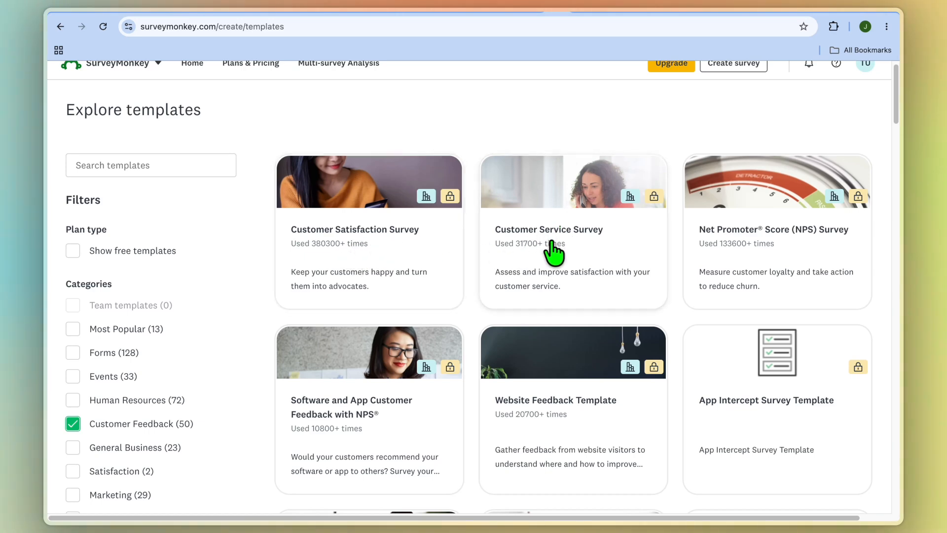
scroll(463, 306, "down", 3)
scroll(458, 302, "up", 4)
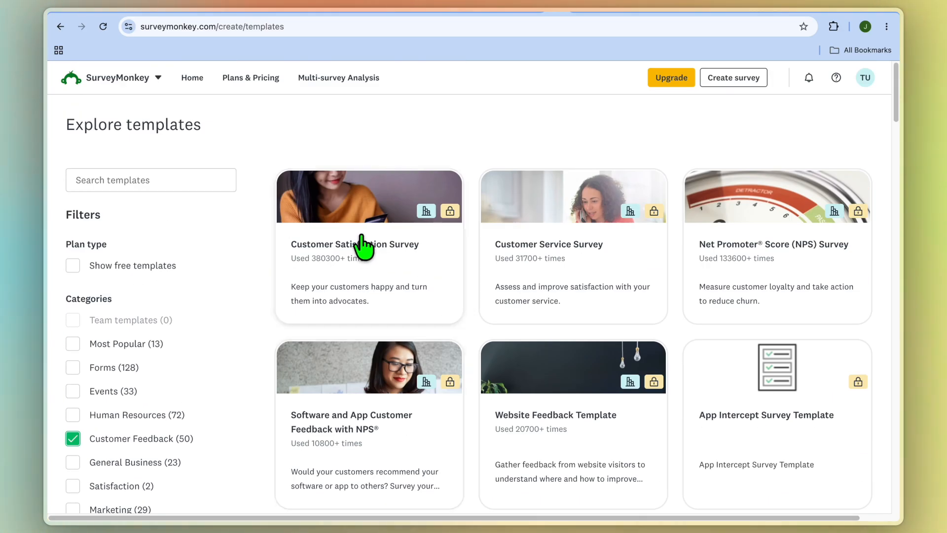
left_click(364, 241)
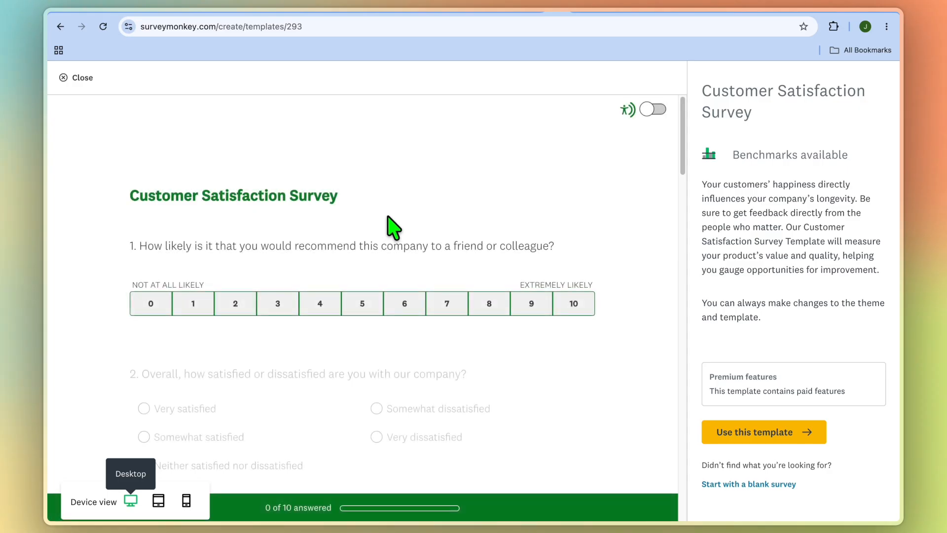
Step: Review all questions in the Customer Satisfaction Survey preview and create a survey from this template
scroll(473, 241, "down", 4)
scroll(467, 229, "down", 15)
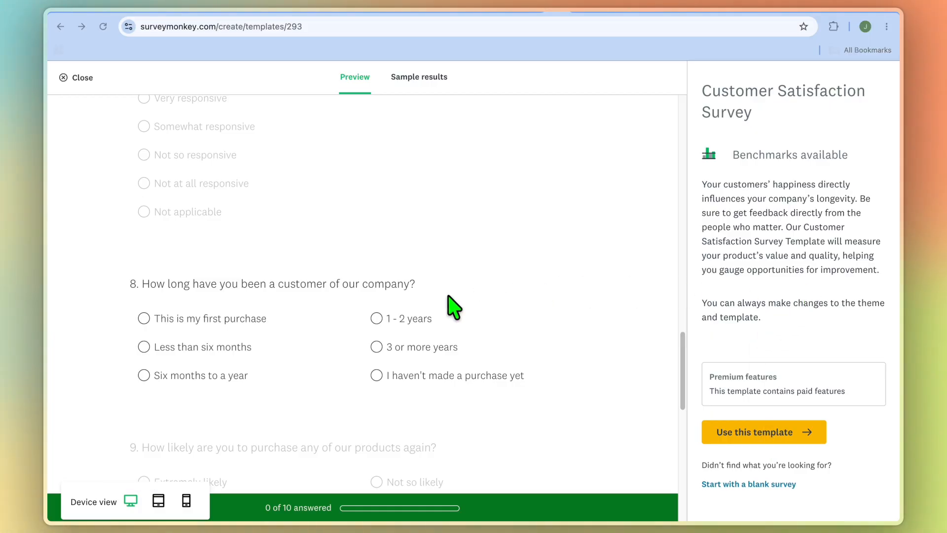
scroll(450, 304, "down", 8)
scroll(450, 304, "up", 17)
scroll(450, 303, "up", 10)
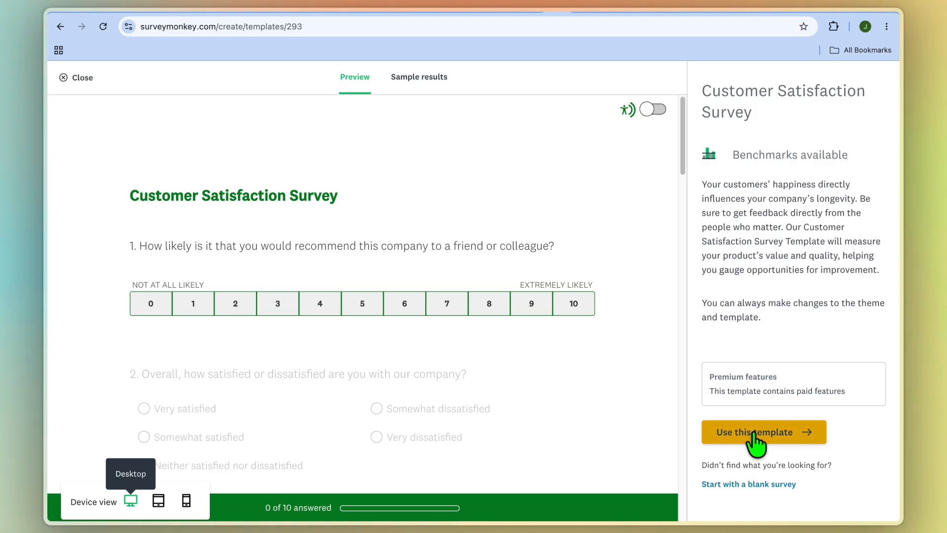
left_click(770, 433)
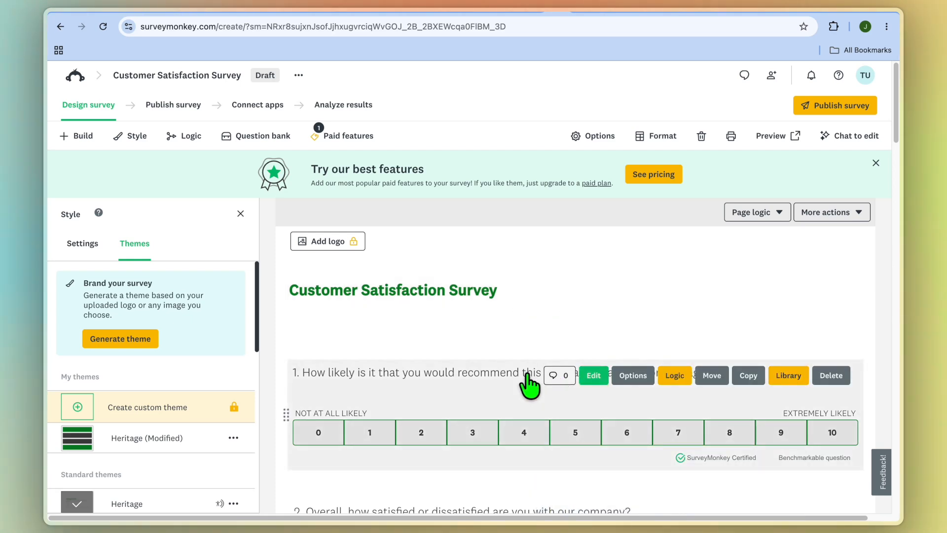
Step: Open question 1 for editing and review the wording choices for what respondents would recommend
left_click(433, 380)
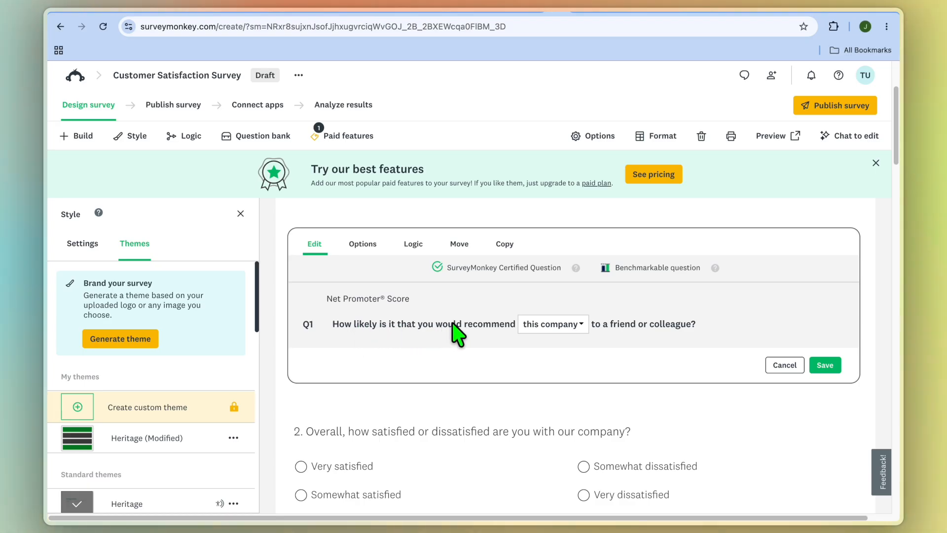
left_click(555, 325)
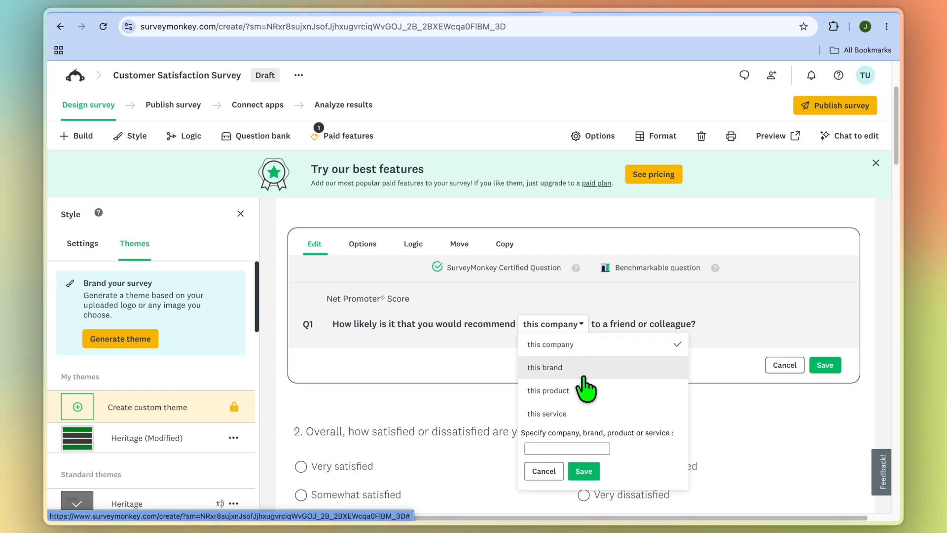
scroll(585, 387, "down", 1)
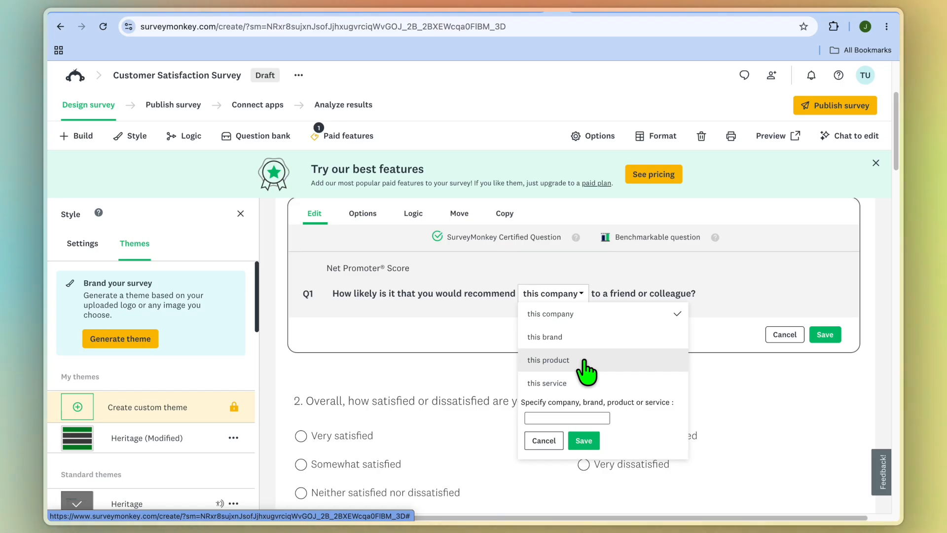
left_click(462, 354)
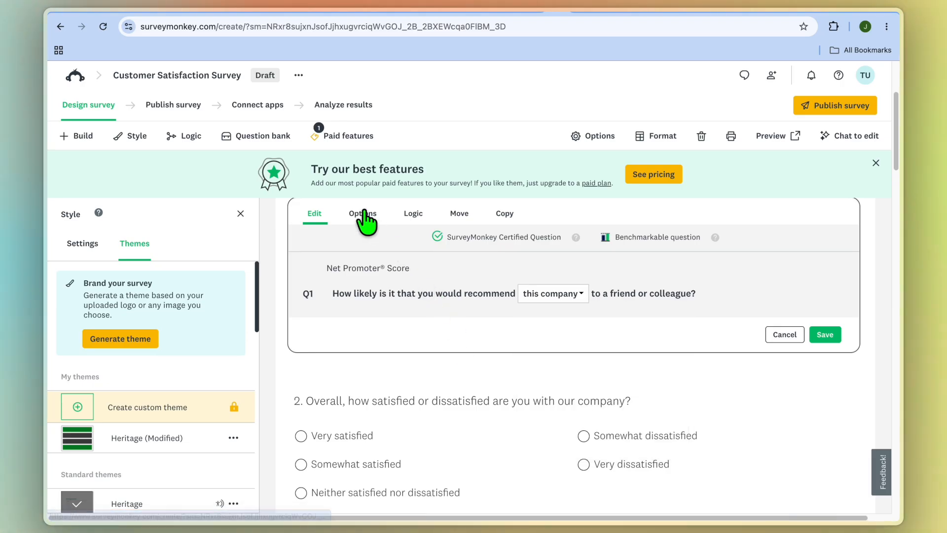
Step: Try requiring an answer to question 1, and clear the requirement again
left_click(362, 217)
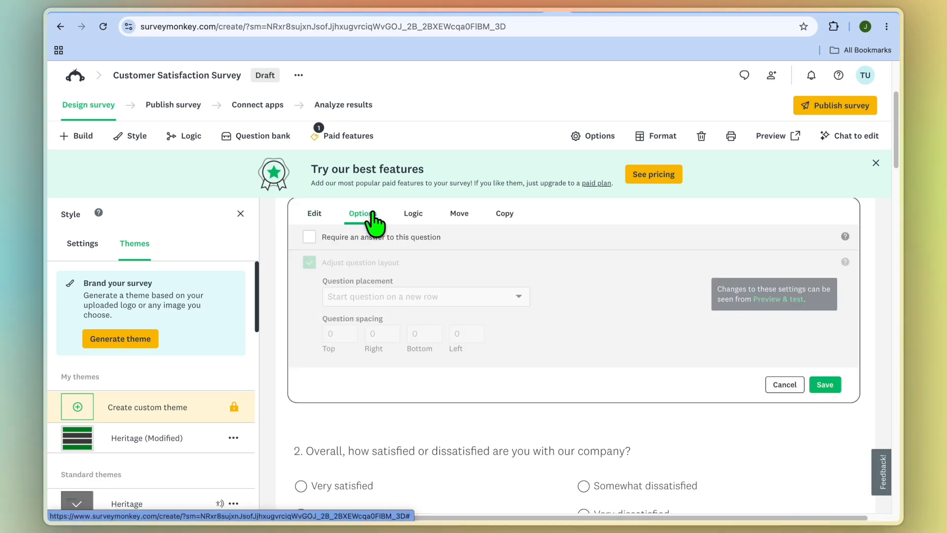
left_click(311, 237)
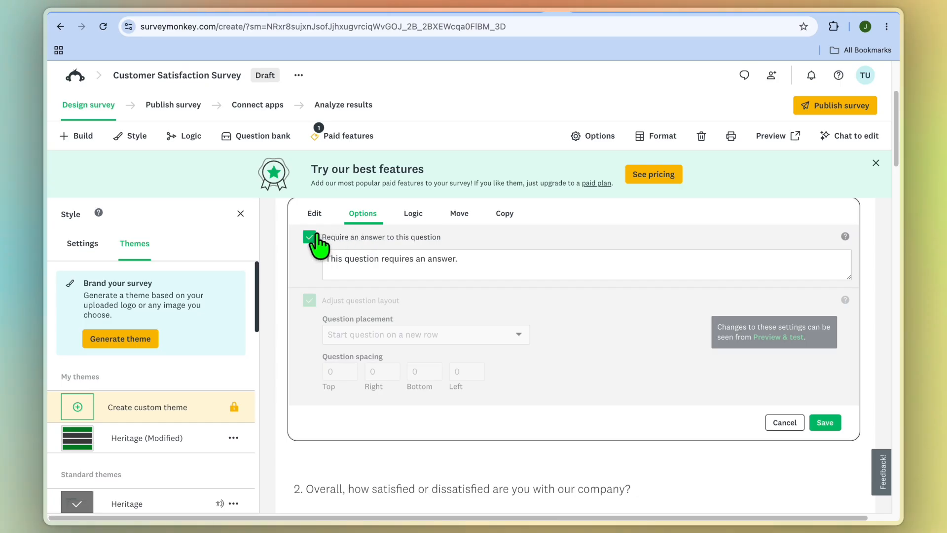
left_click(310, 237)
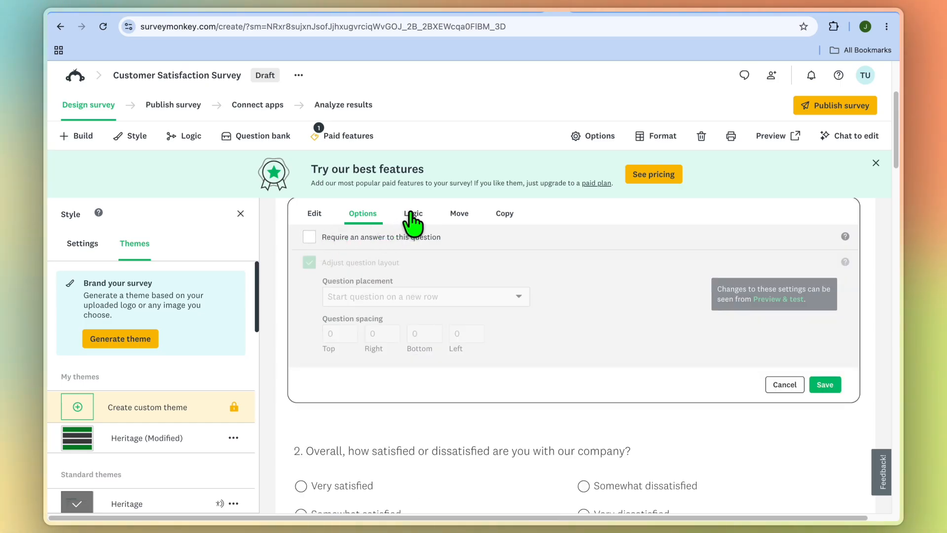
Step: Check the skip logic settings of question 1, return to its wording and save the question
left_click(413, 221)
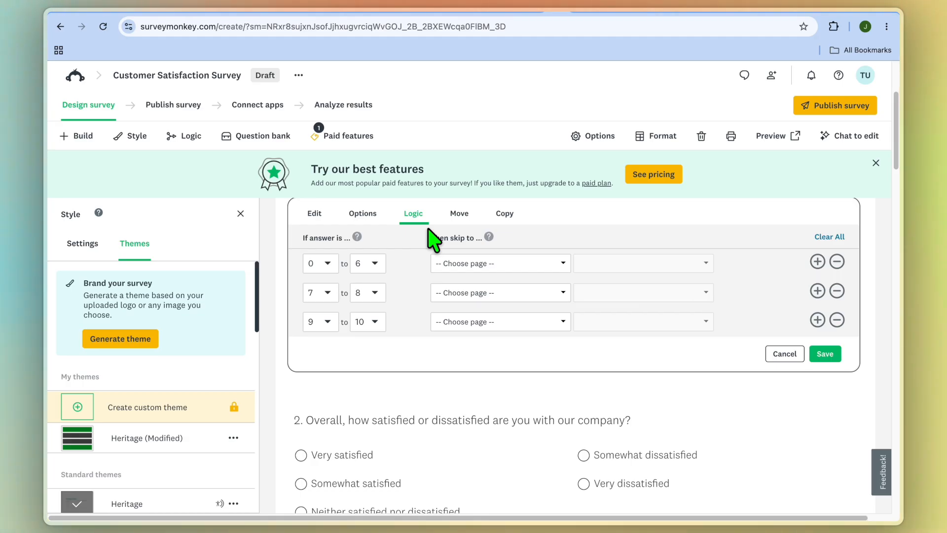
left_click(314, 219)
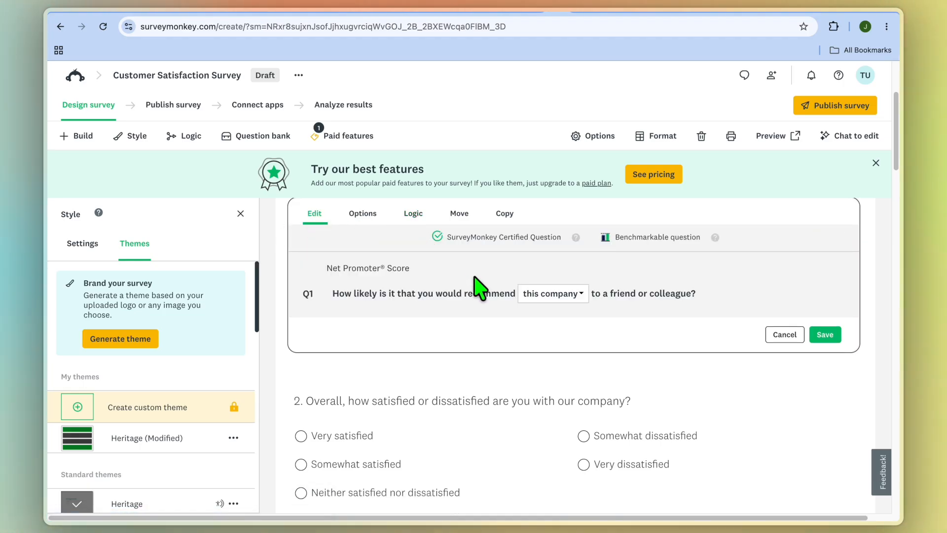
scroll(478, 285, "down", 2)
left_click(824, 236)
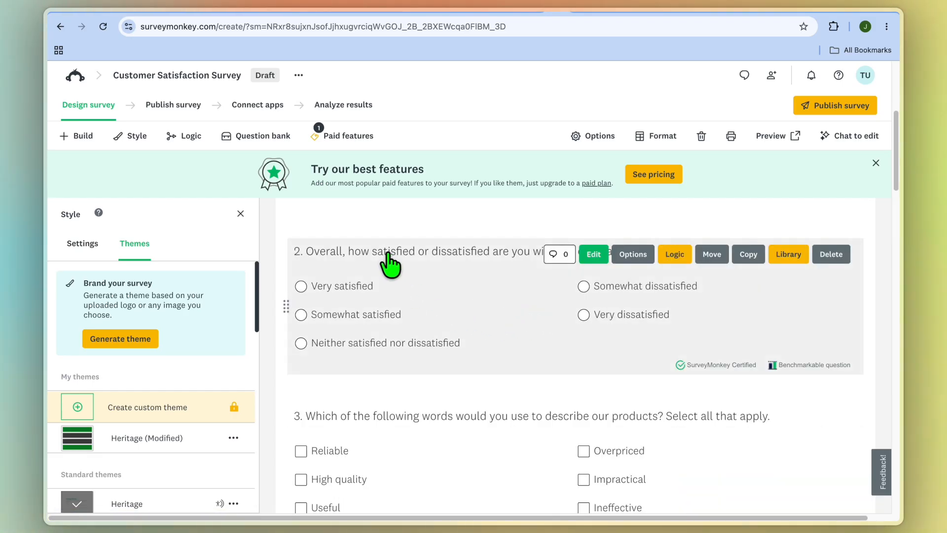
Step: Open question 2 for editing and check the choices for its company wording
left_click(596, 254)
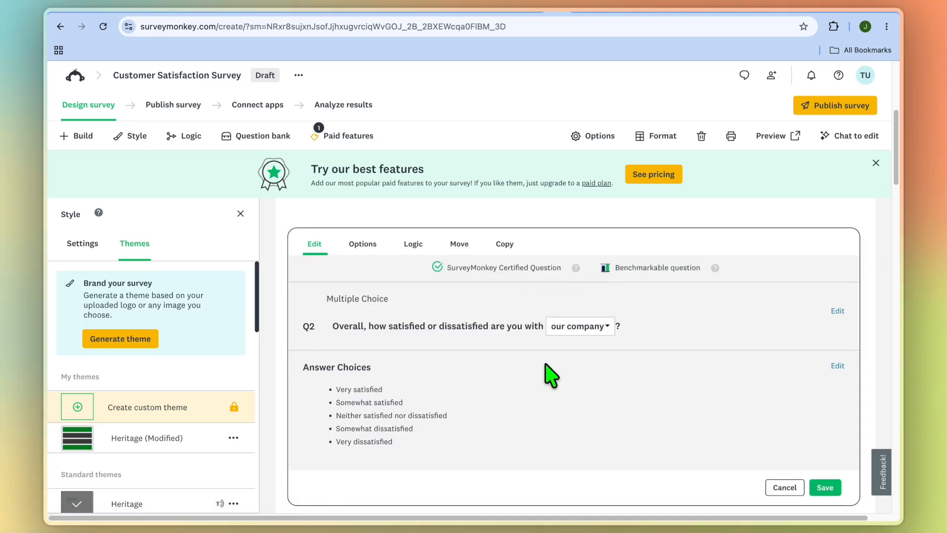
left_click(597, 326)
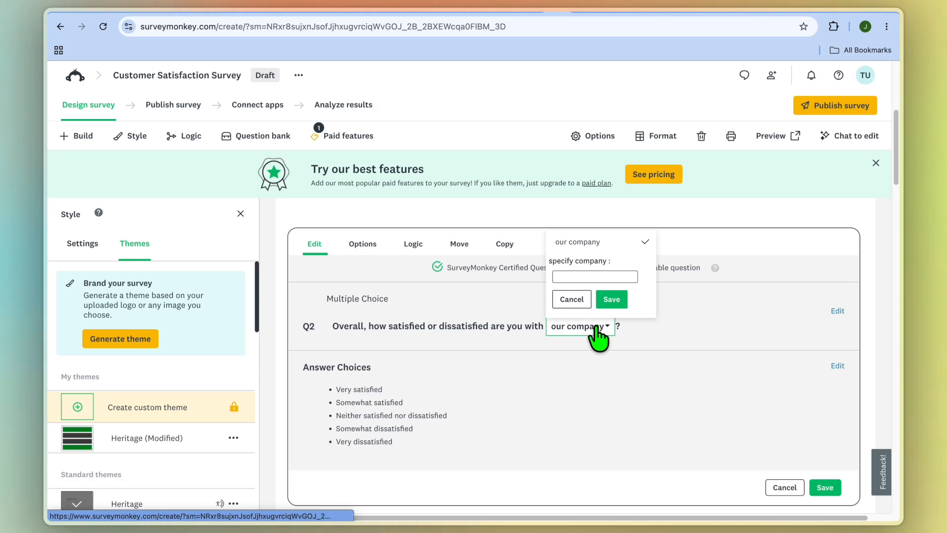
left_click(597, 327)
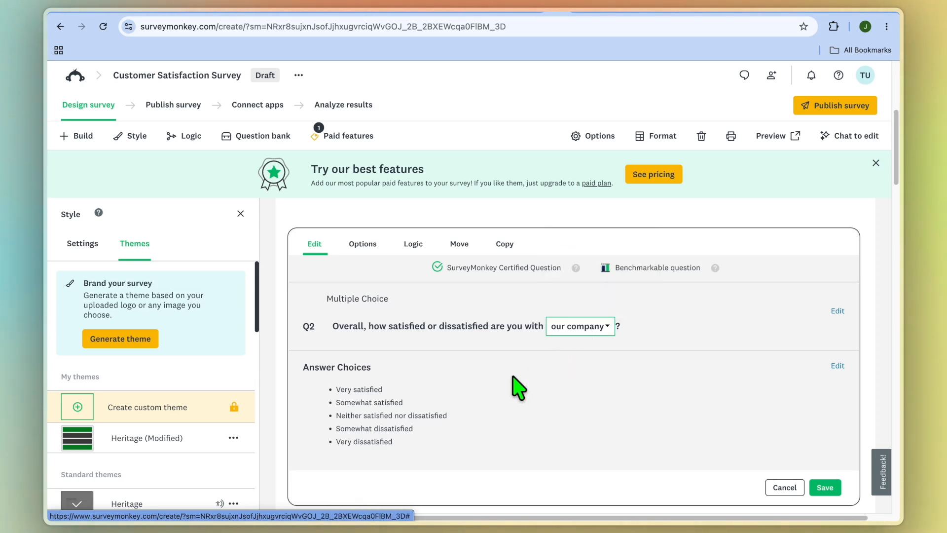
Step: Review question 2 and its answer choices, and unlock the wording of the certified question for editing
scroll(518, 387, "down", 3)
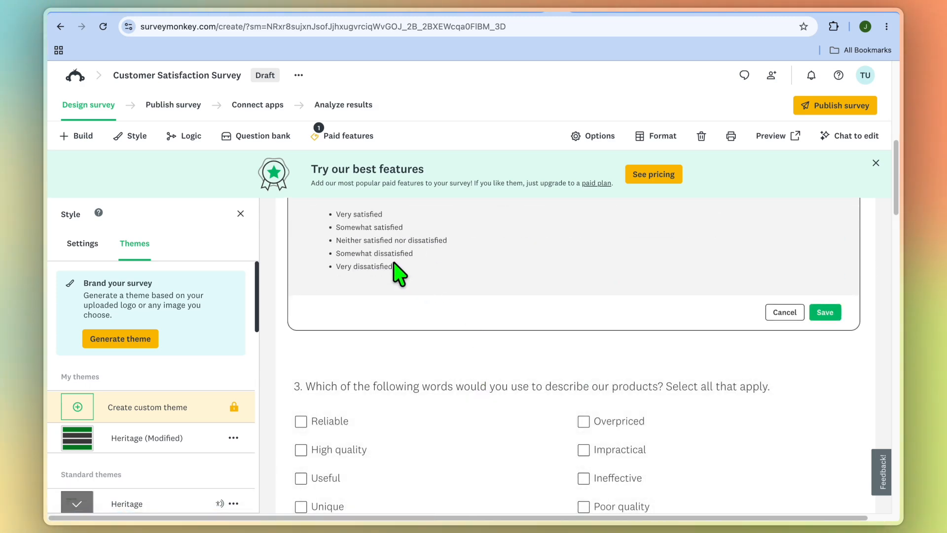
scroll(400, 276, "up", 8)
scroll(406, 290, "down", 3)
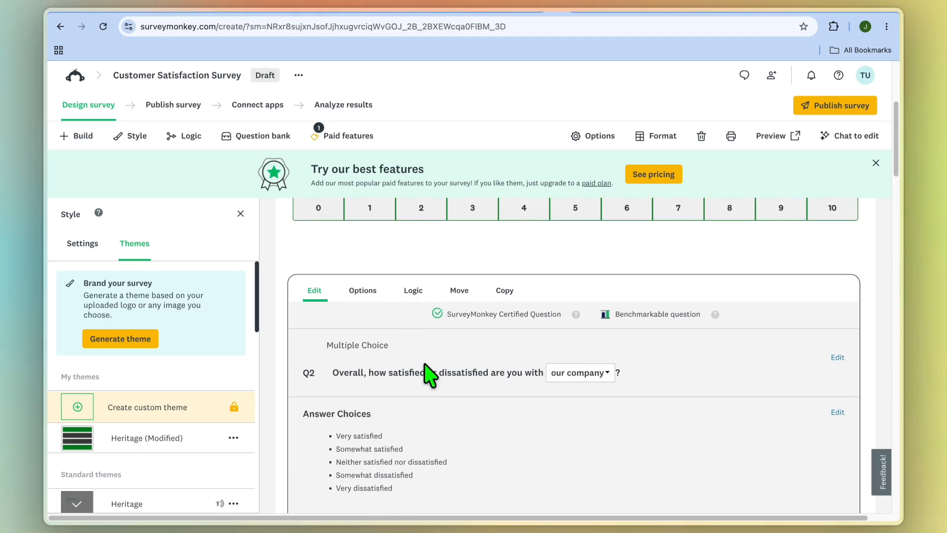
scroll(408, 431, "down", 1)
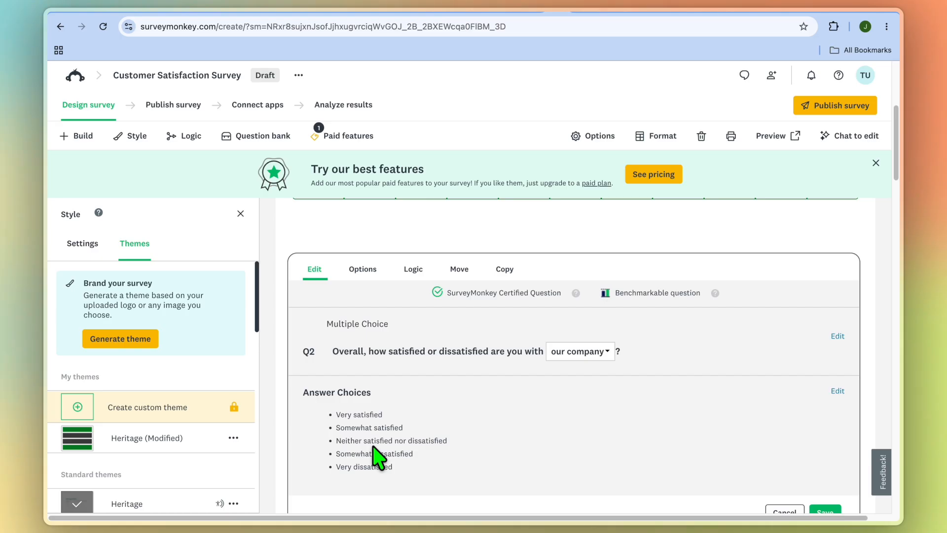
scroll(373, 446, "down", 1)
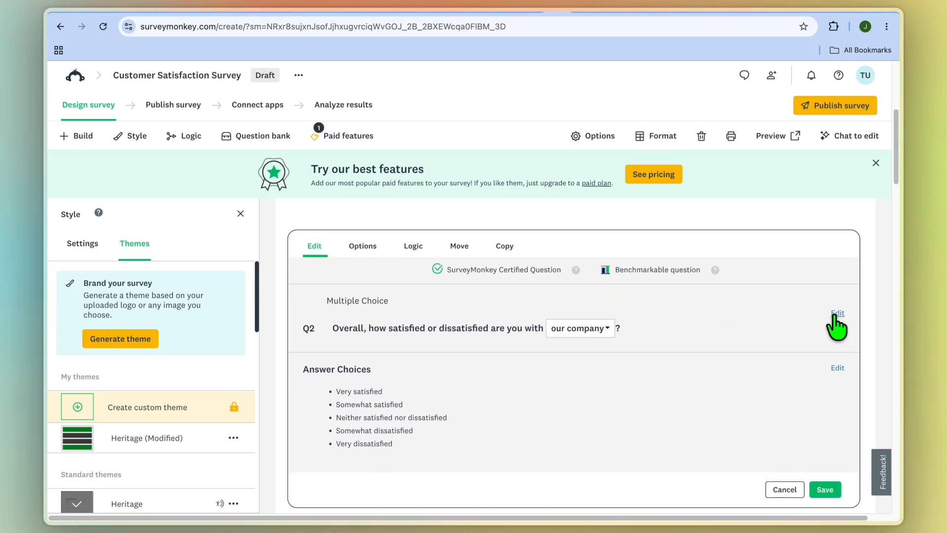
left_click(837, 314)
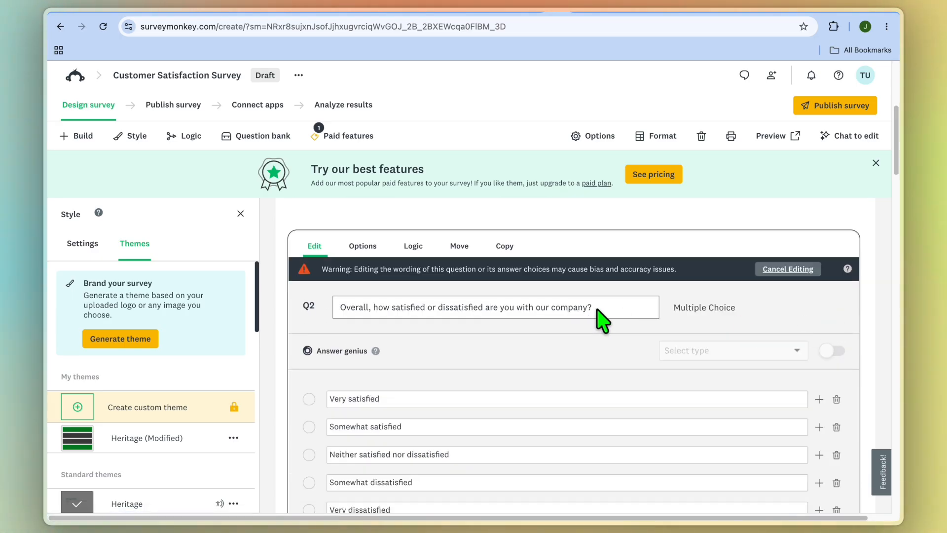
Step: Go through question 2's answer choices from "Very satisfied" to "Very dissatisfied" and the empty choice below them
scroll(507, 391, "down", 2)
left_click(397, 344)
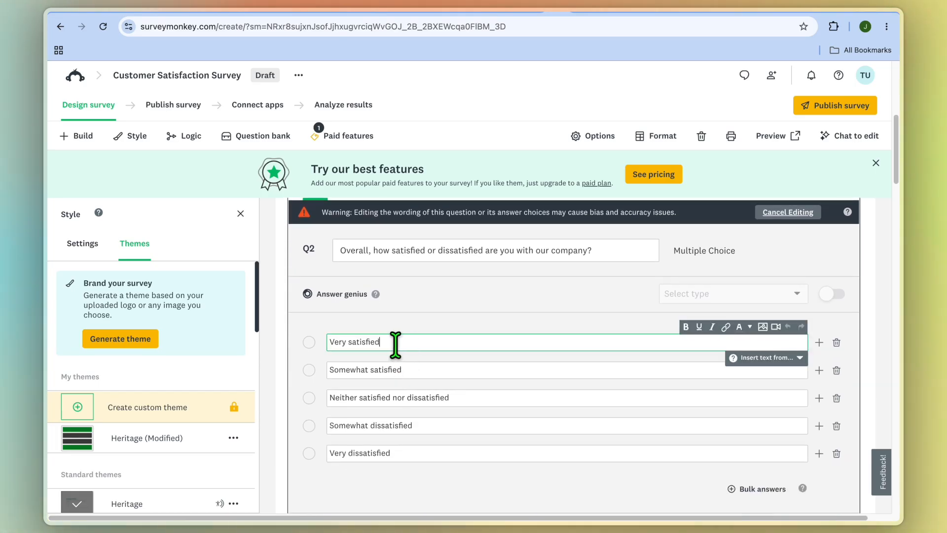
left_click(433, 370)
left_click(464, 398)
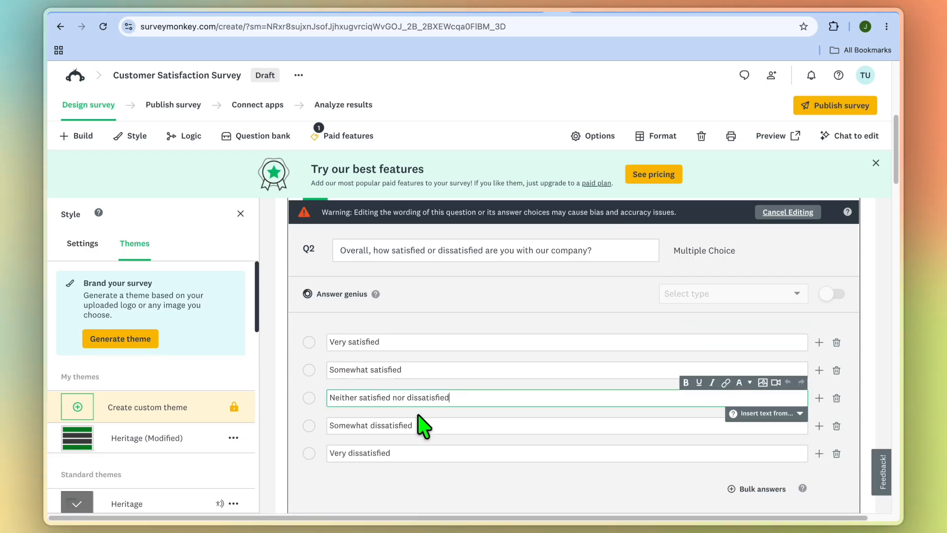
left_click(436, 423)
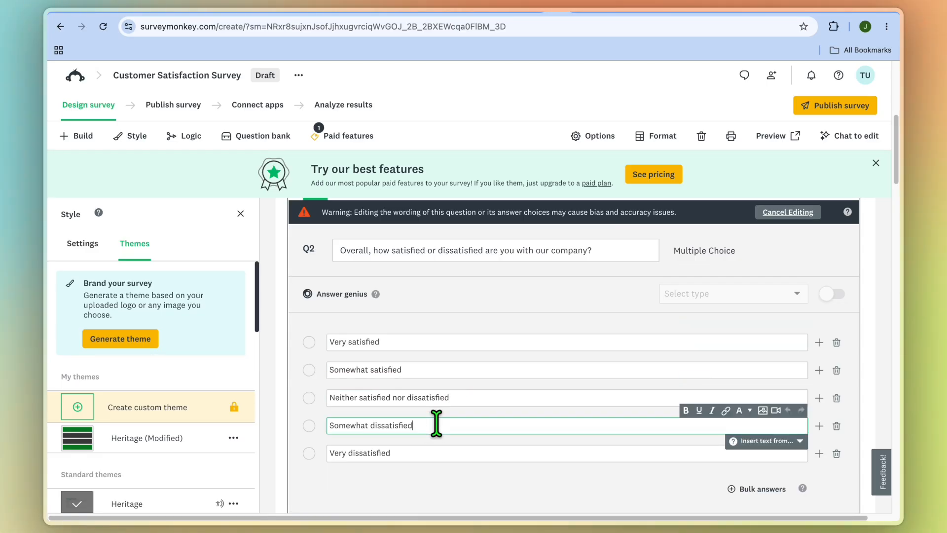
left_click(427, 451)
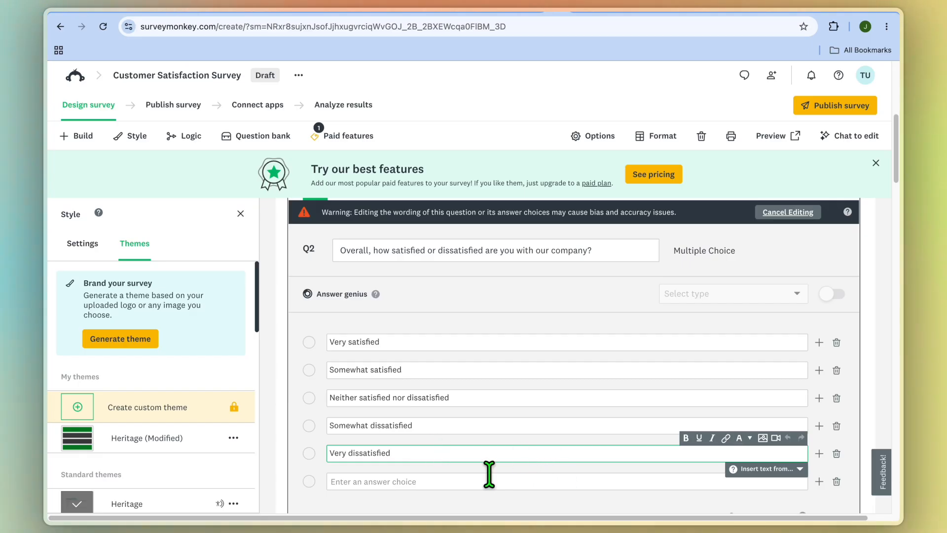
left_click(403, 484)
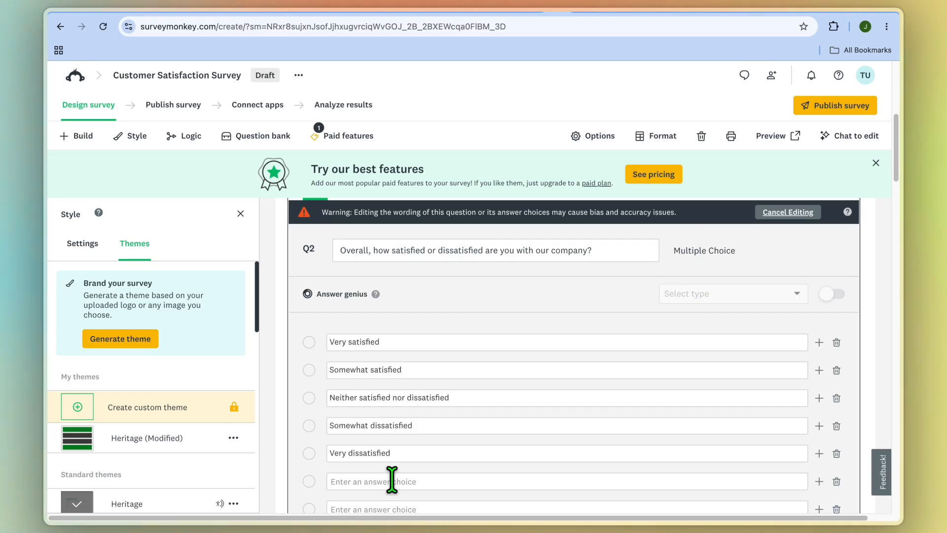
Step: Review the remaining survey questions down to the end of the page and the available survey themes
scroll(392, 479, "down", 7)
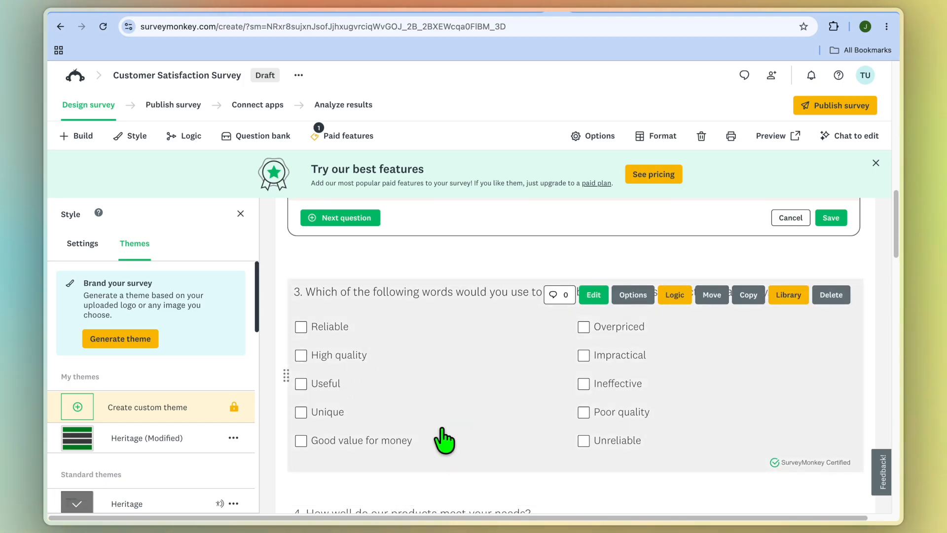
scroll(429, 417, "down", 2)
scroll(428, 409, "down", 15)
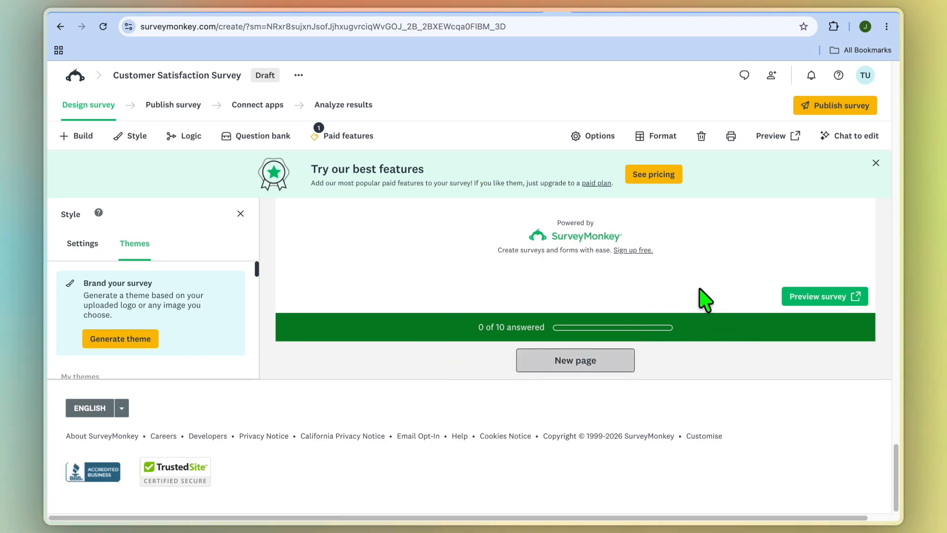
scroll(640, 351, "up", 5)
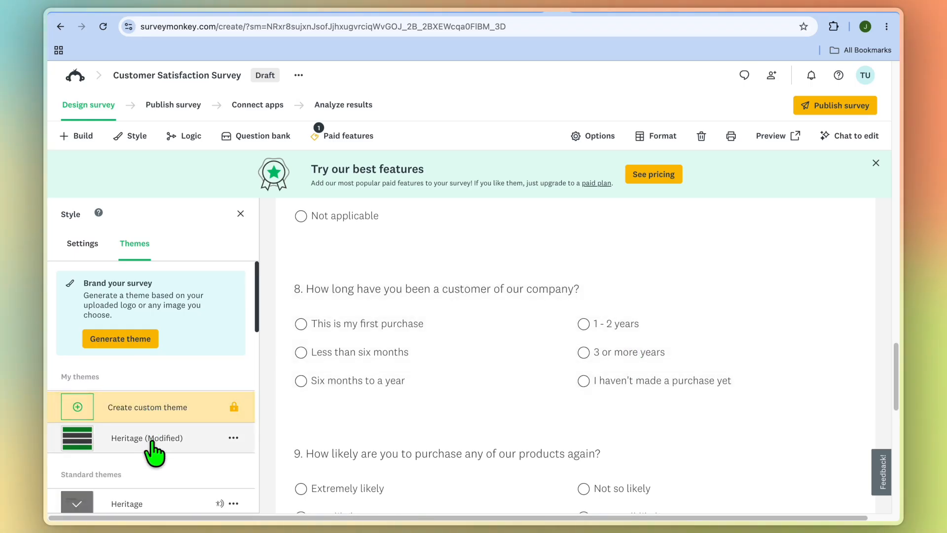
scroll(153, 459, "down", 1)
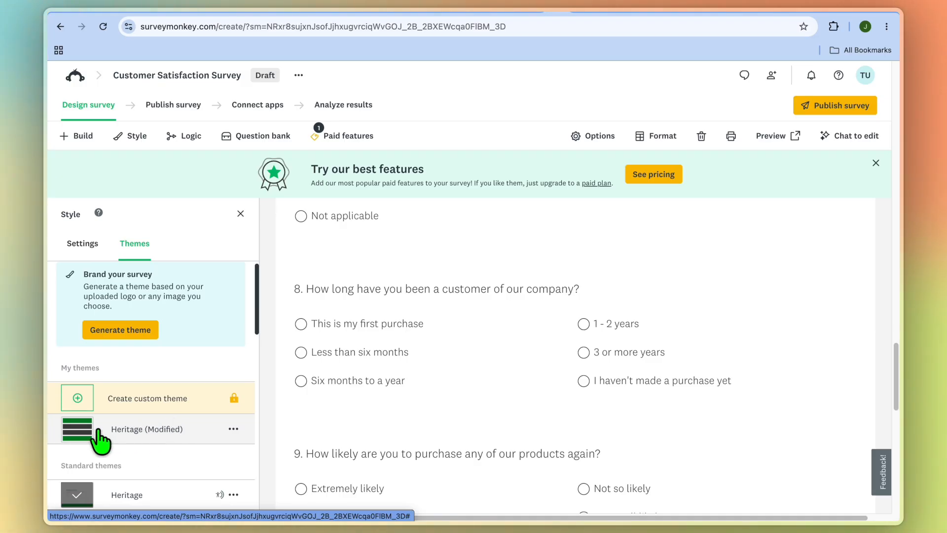
scroll(183, 438, "down", 3)
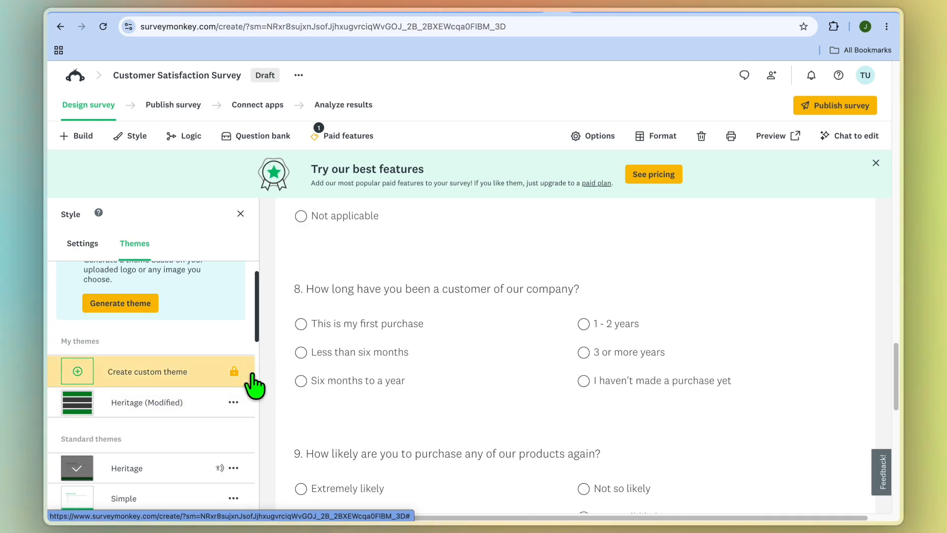
scroll(242, 386, "up", 2)
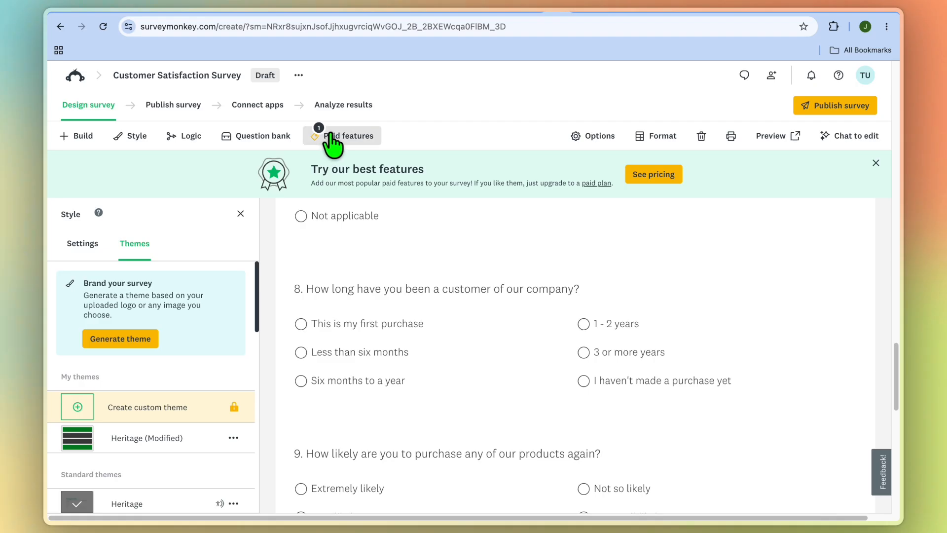
Step: Locate the paid Comment Box feature added to the survey and delete question 10 about other comments, questions, or concerns
left_click(332, 140)
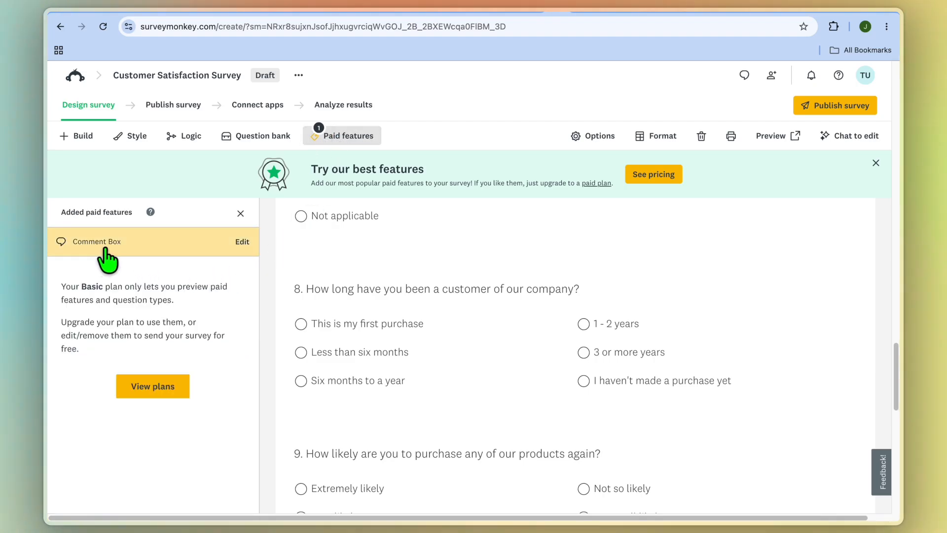
left_click(180, 249)
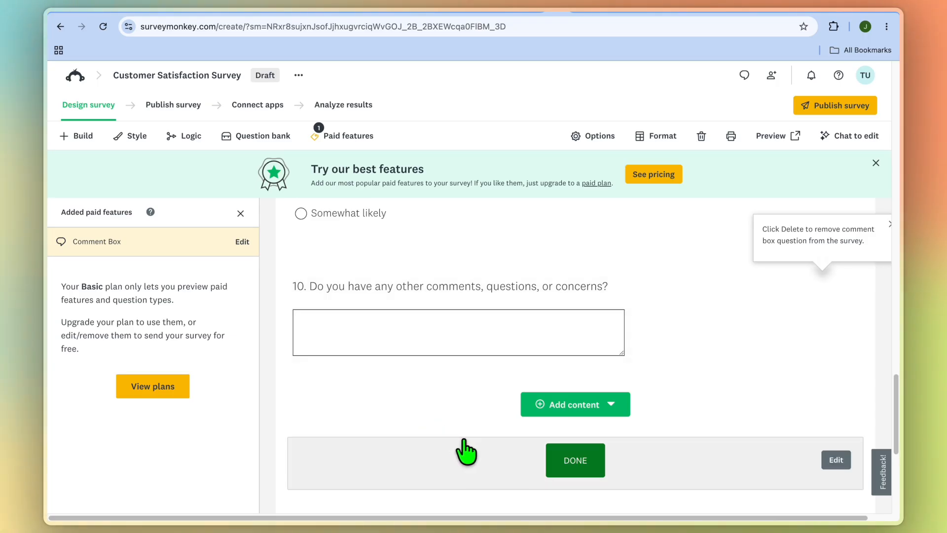
mouse_move(479, 302)
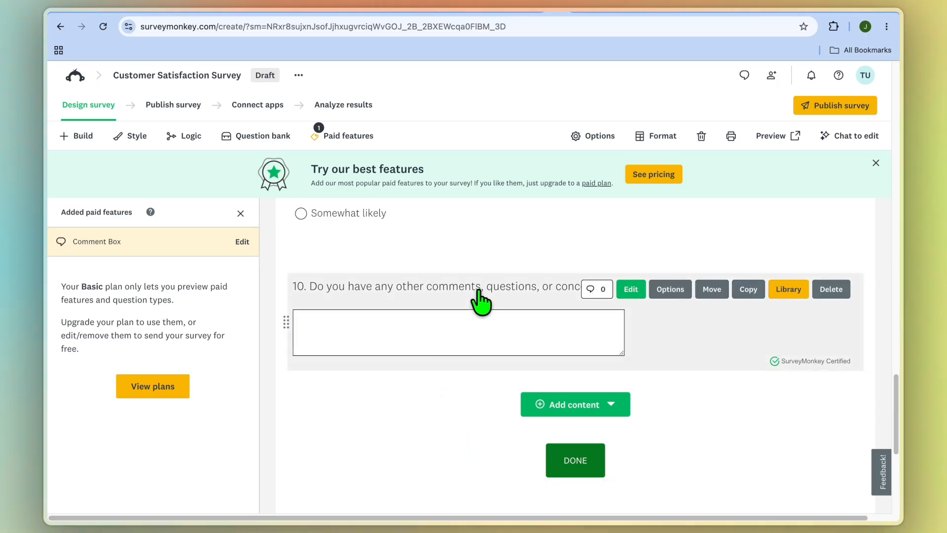
left_click(478, 285)
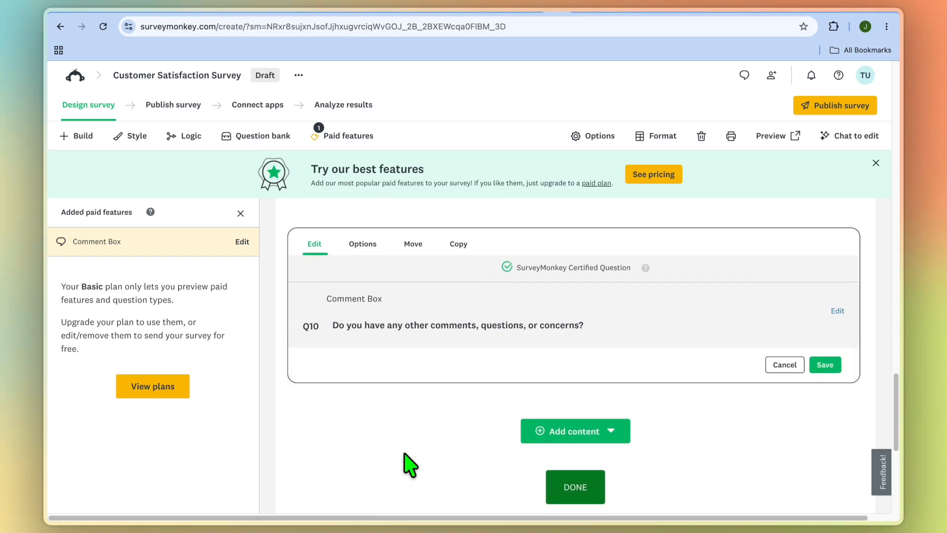
left_click(394, 480)
scroll(795, 295, "down", 5)
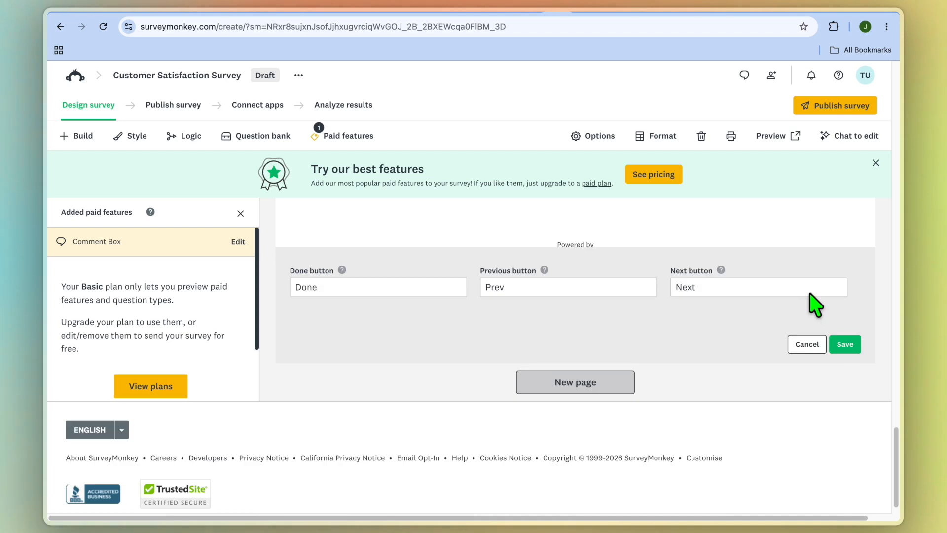
scroll(435, 369, "up", 4)
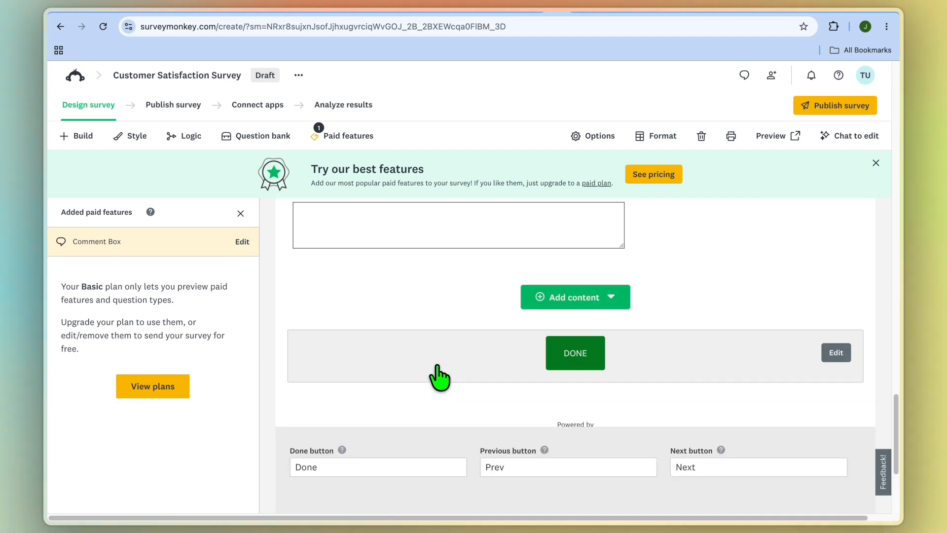
scroll(439, 377, "up", 2)
mouse_move(522, 320)
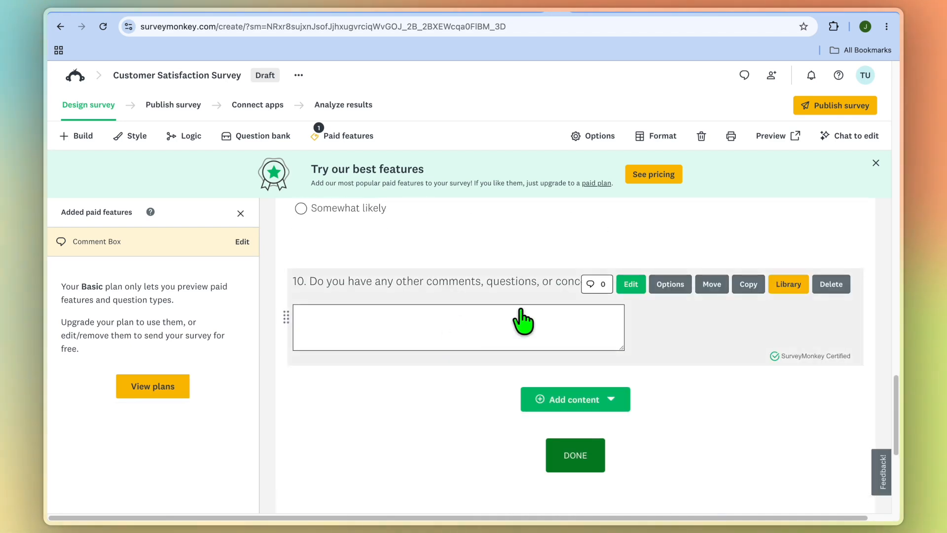
left_click(844, 284)
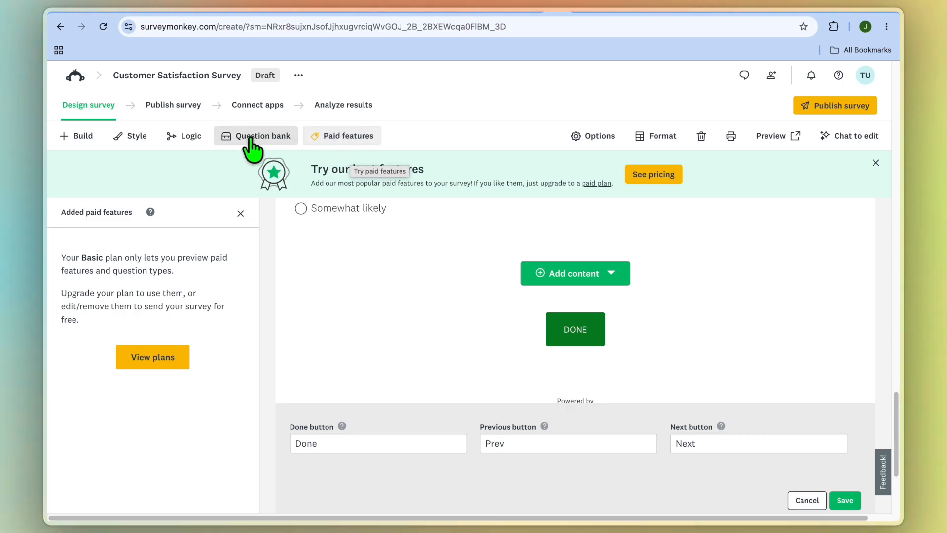
Step: Check the survey's style themes, the question bank categories and the general survey options
left_click(132, 138)
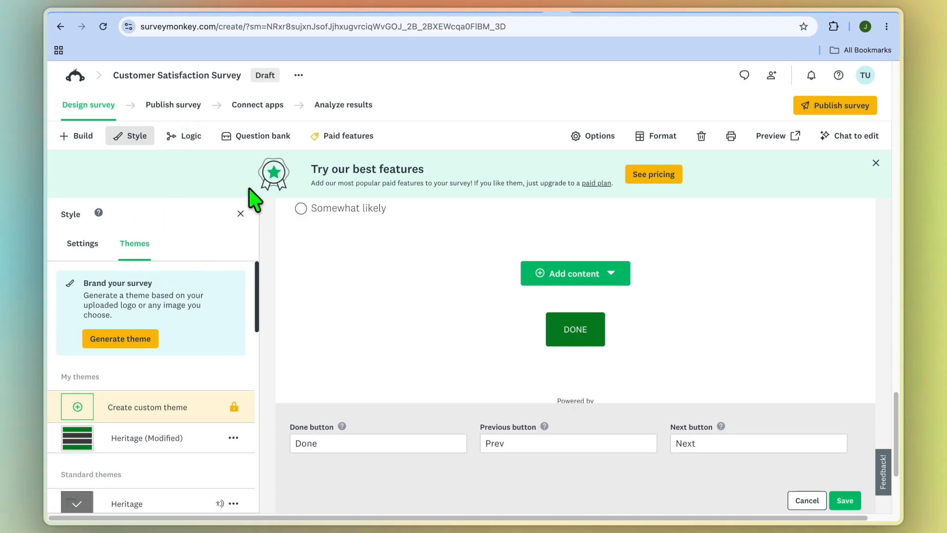
left_click(251, 140)
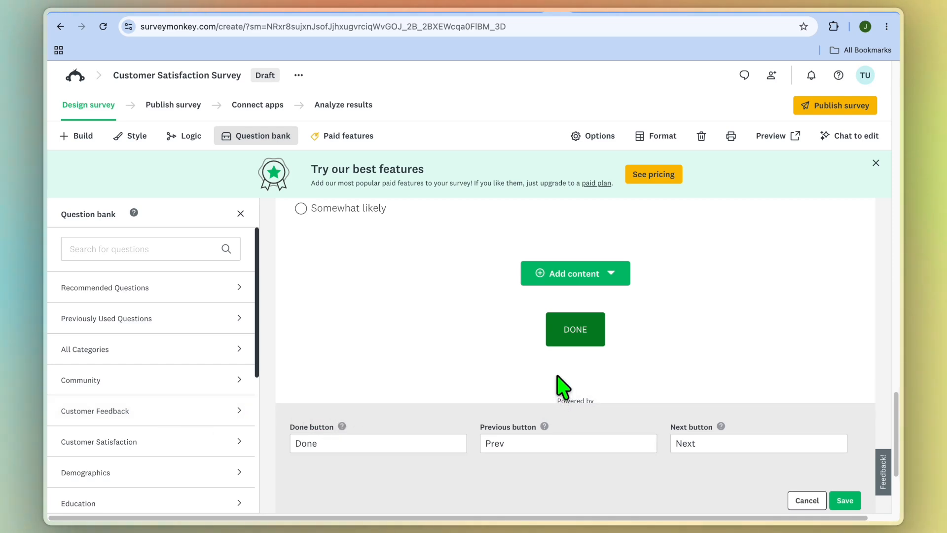
left_click(587, 140)
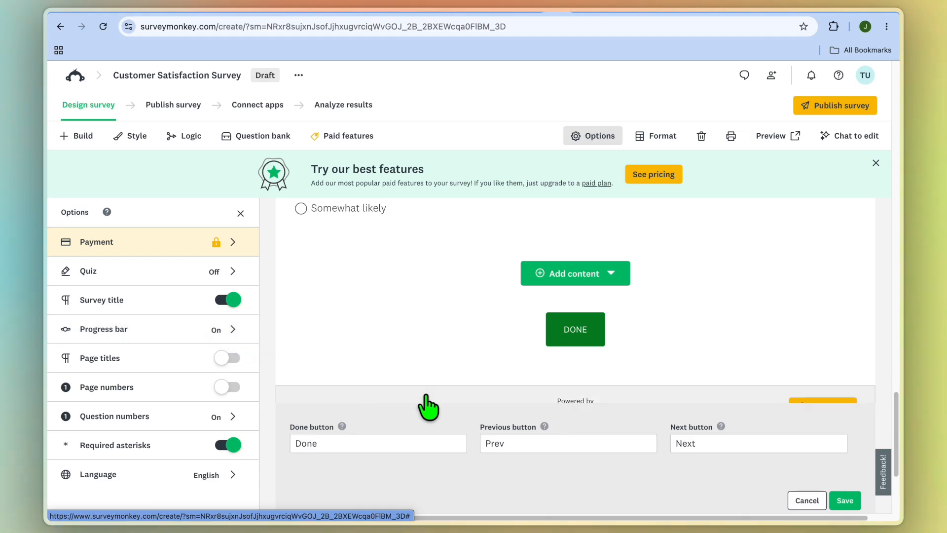
Step: Preview the survey as respondents see it, look through its questions and return to the survey editor
left_click(789, 139)
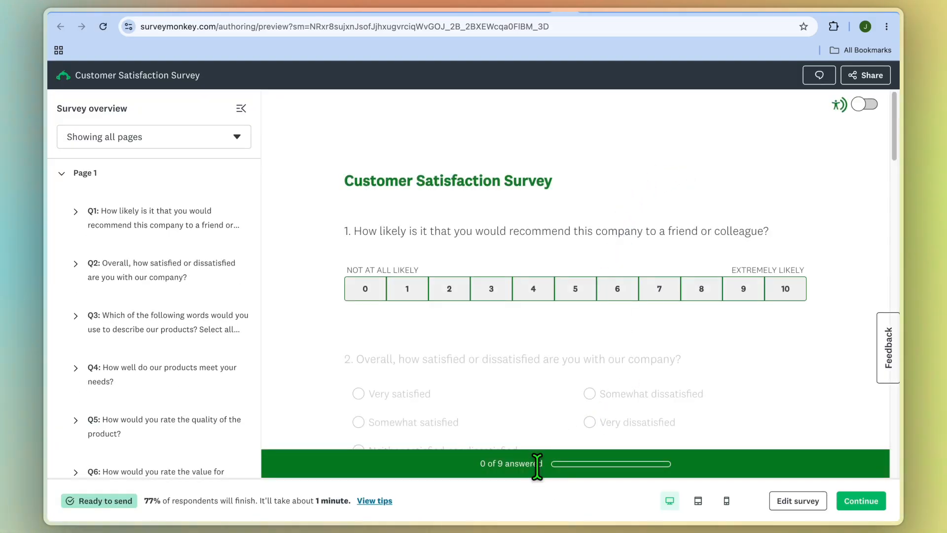
scroll(554, 454, "down", 8)
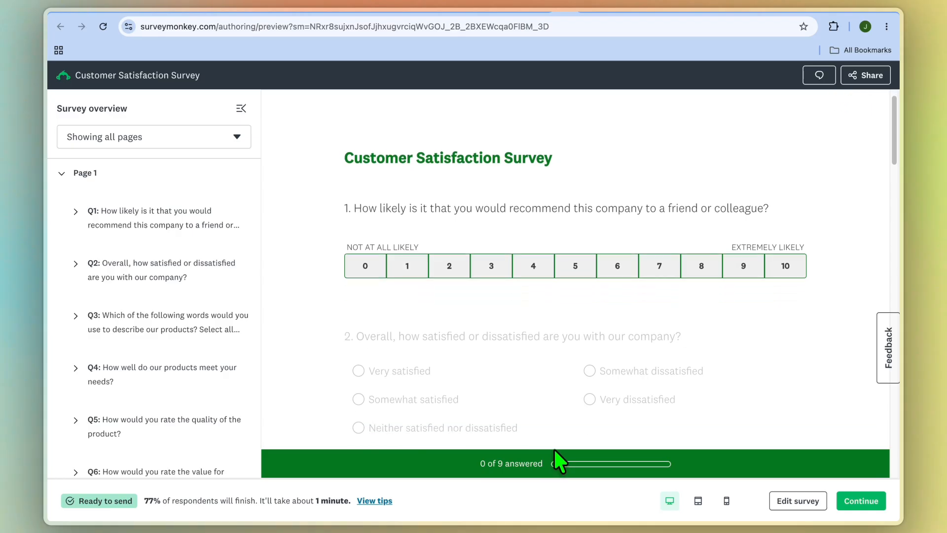
scroll(554, 447, "down", 2)
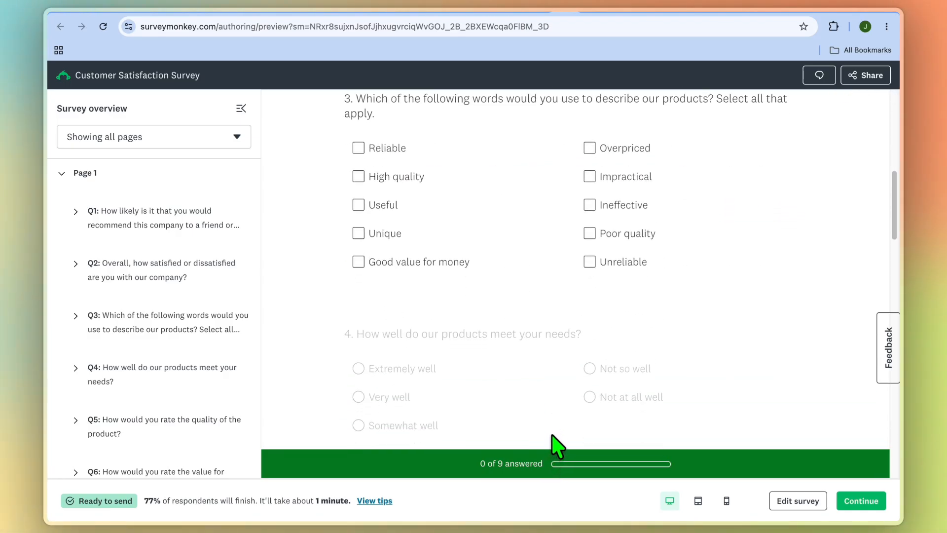
left_click(544, 13)
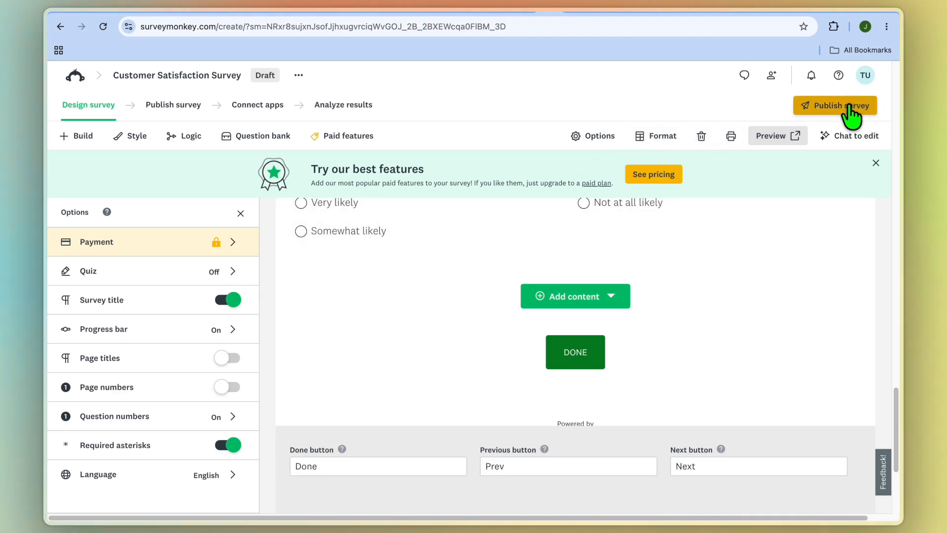
Step: Publish the survey and examine its link and the other ways to send it
scroll(594, 364, "up", 5)
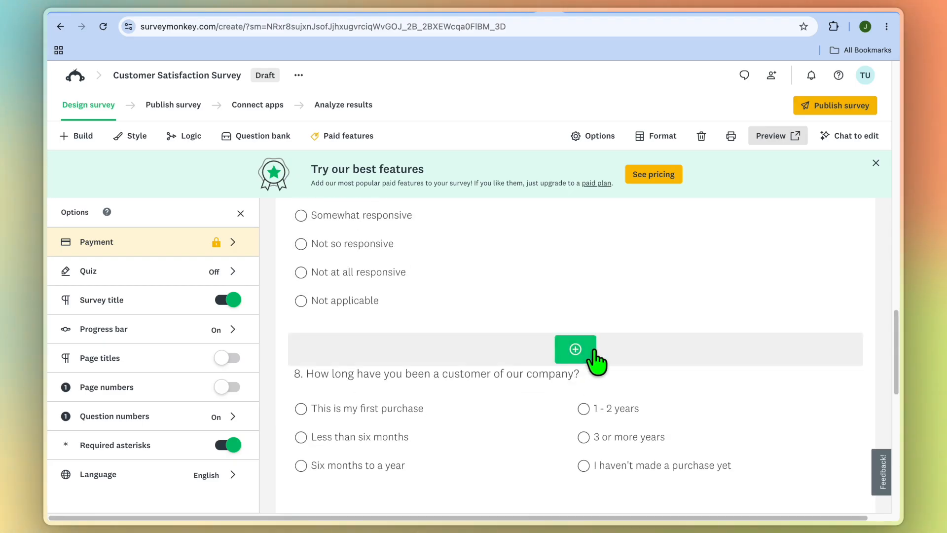
left_click(839, 110)
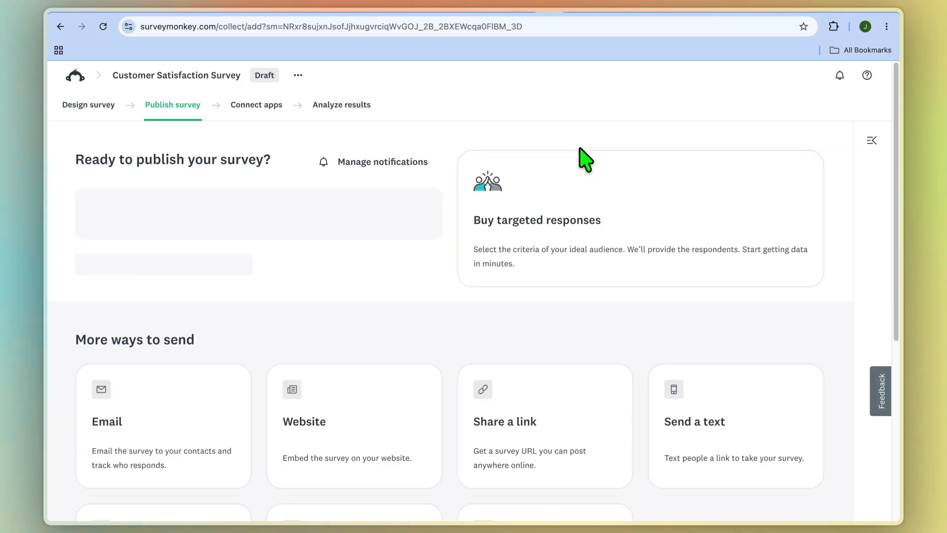
scroll(487, 283, "down", 1)
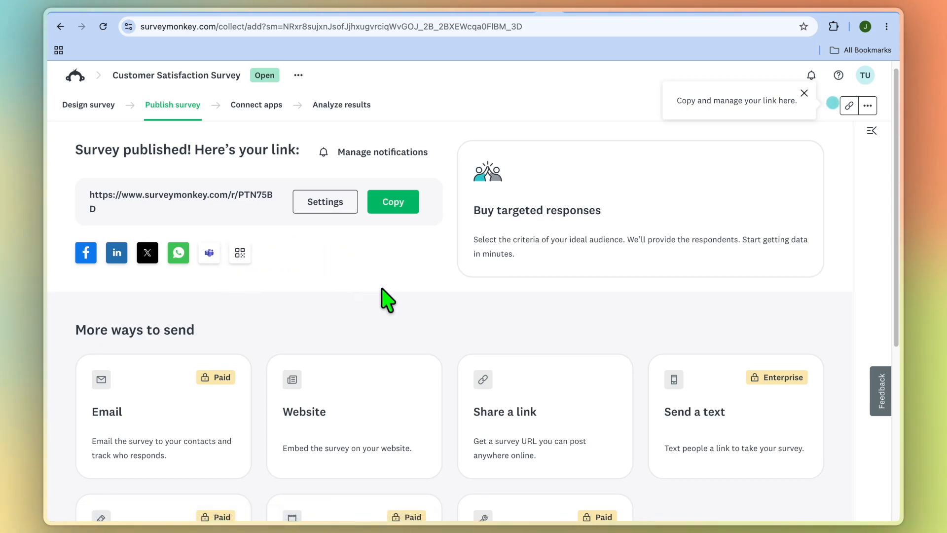
scroll(391, 301, "down", 3)
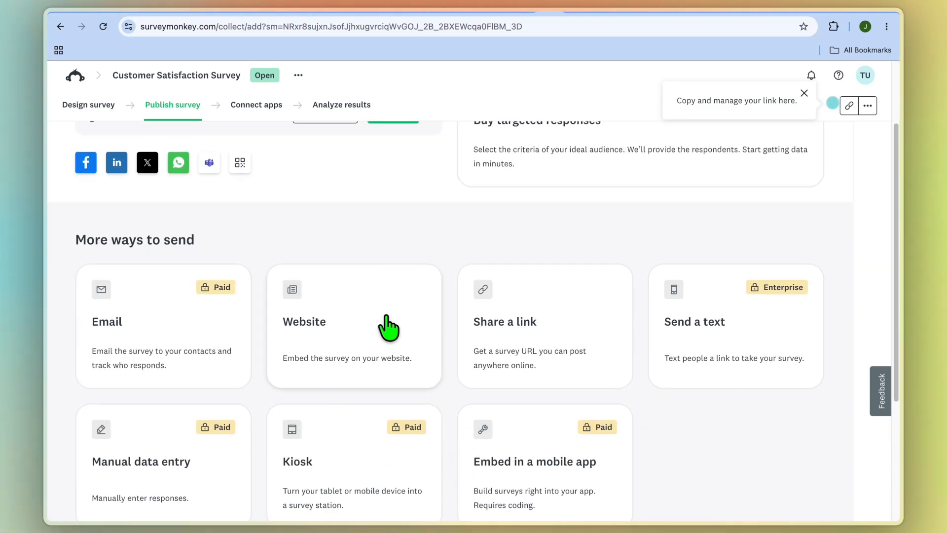
Step: Examine the options for embedding the survey on a website and return to the ways to send it
scroll(388, 327, "down", 2)
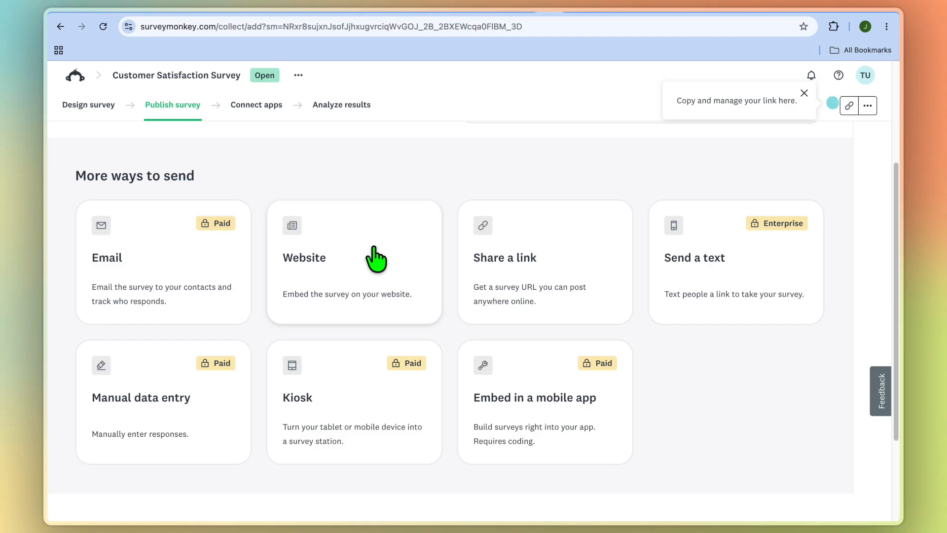
left_click(375, 259)
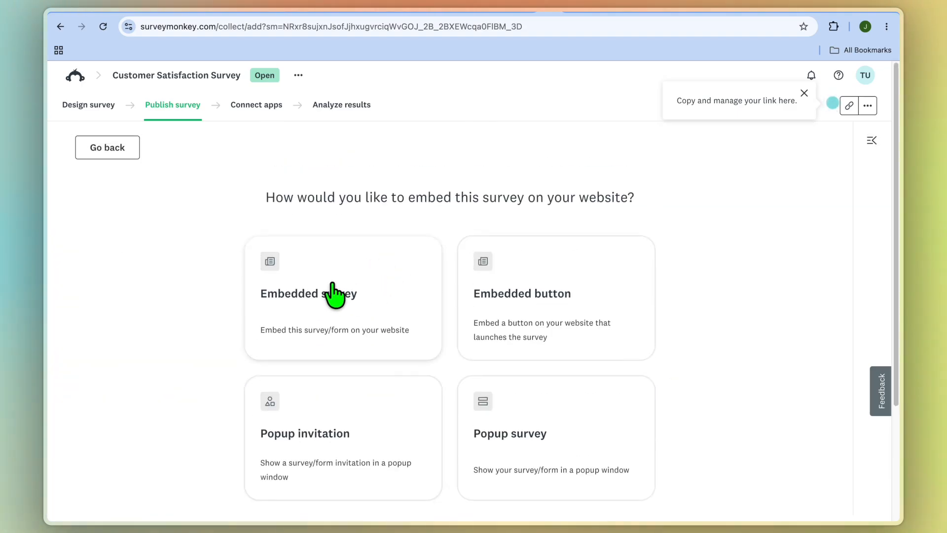
scroll(331, 295, "down", 1)
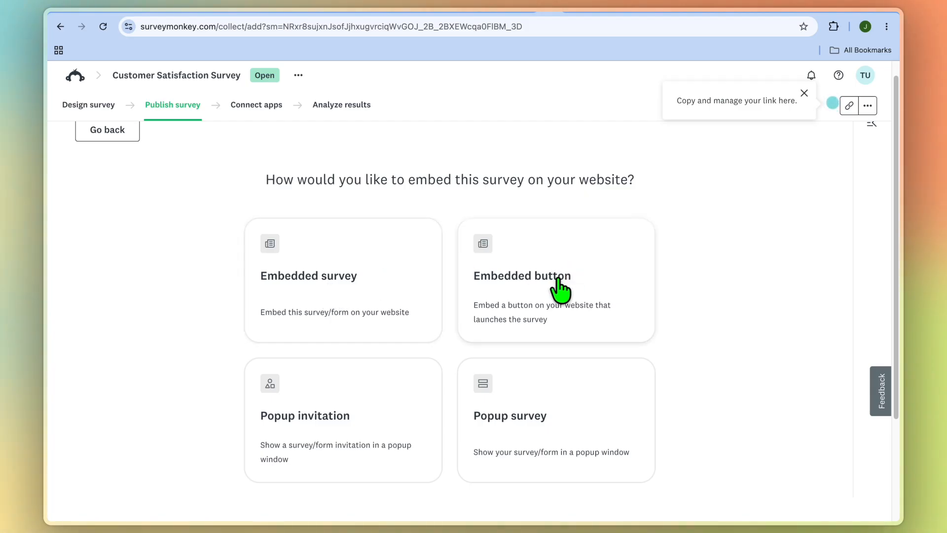
scroll(559, 289, "down", 3)
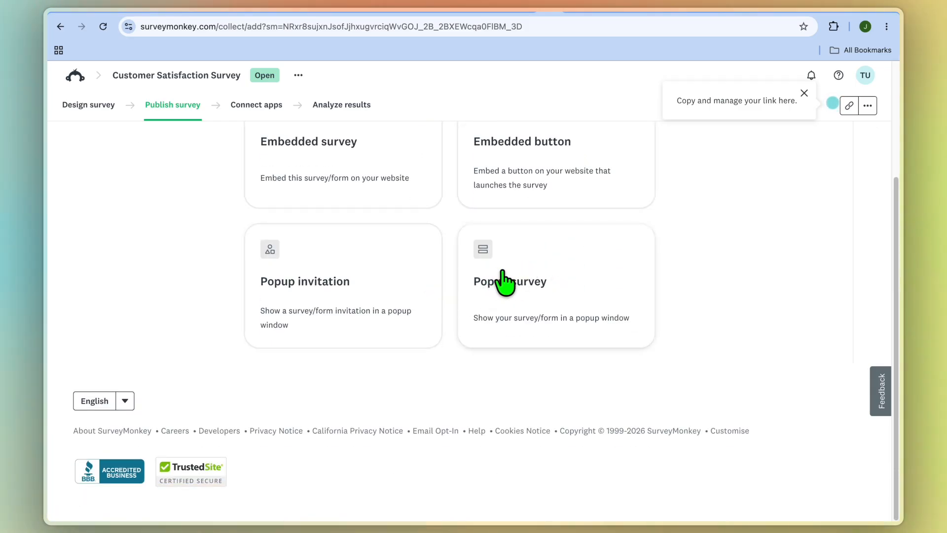
scroll(334, 327, "up", 2)
scroll(334, 327, "up", 3)
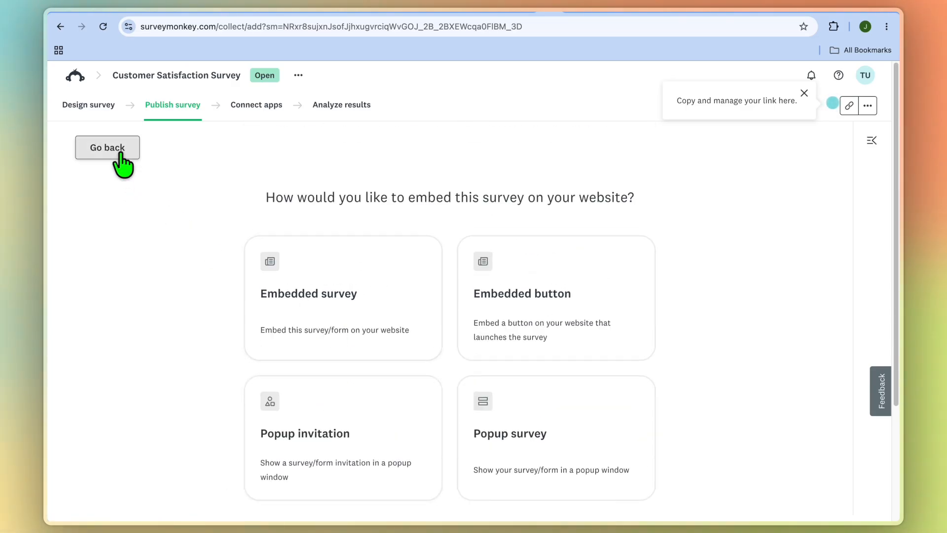
left_click(120, 154)
Step: Create a shareable web link for the survey that can be posted anywhere online
scroll(586, 338, "down", 3)
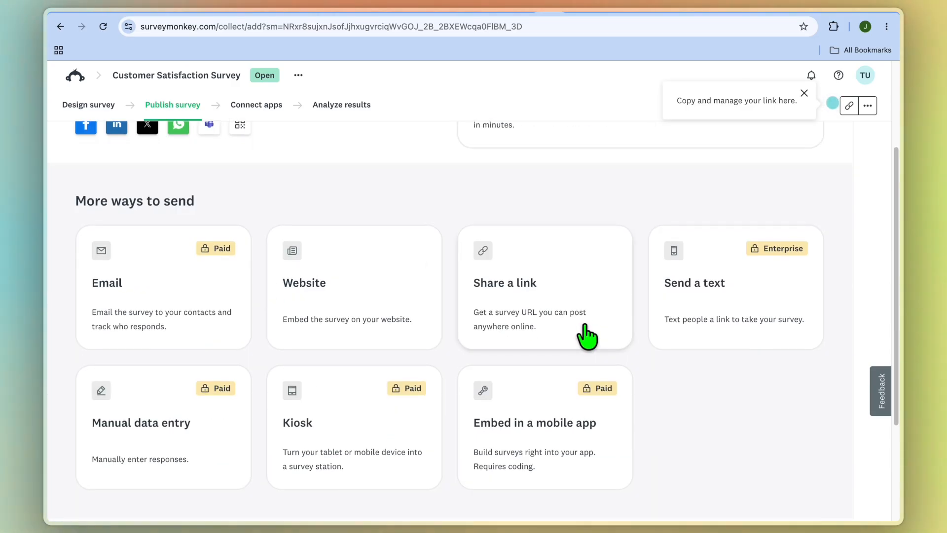
scroll(584, 321, "down", 1)
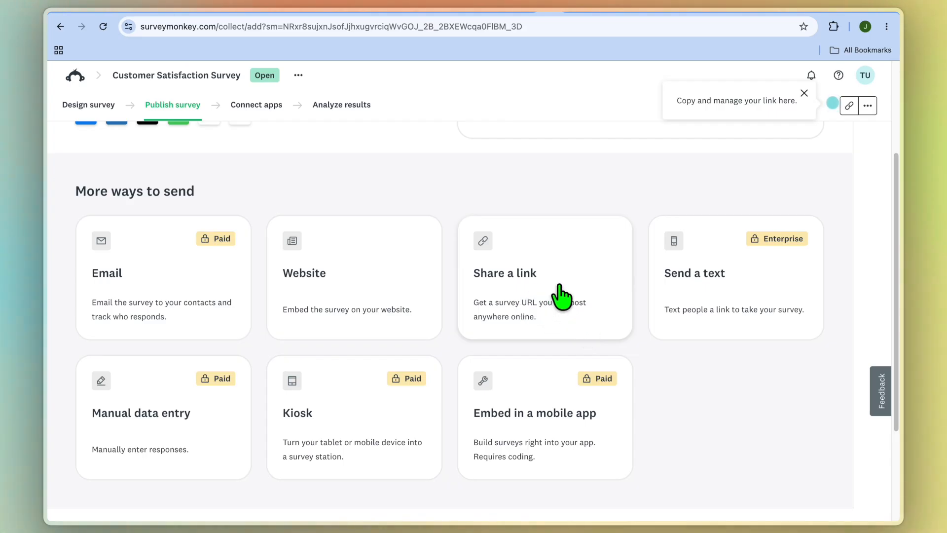
scroll(567, 298, "down", 1)
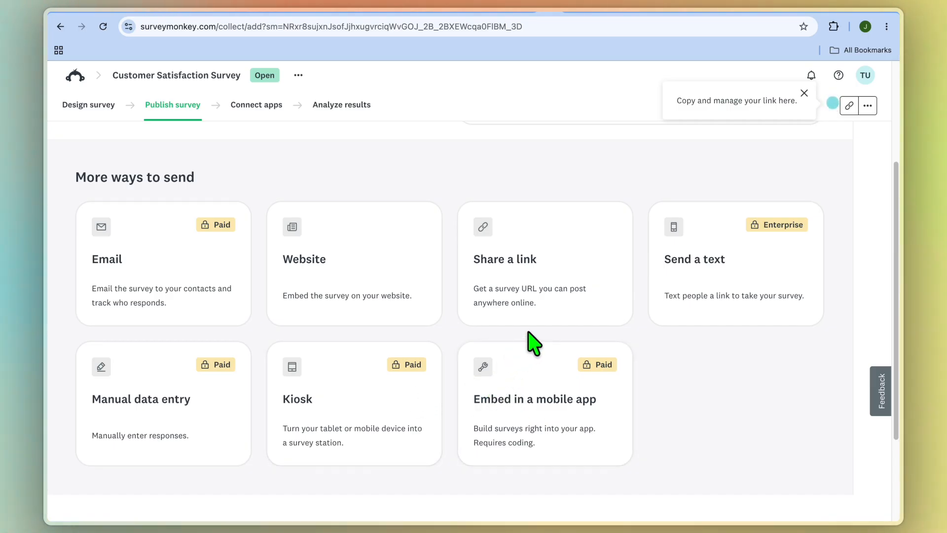
left_click(539, 298)
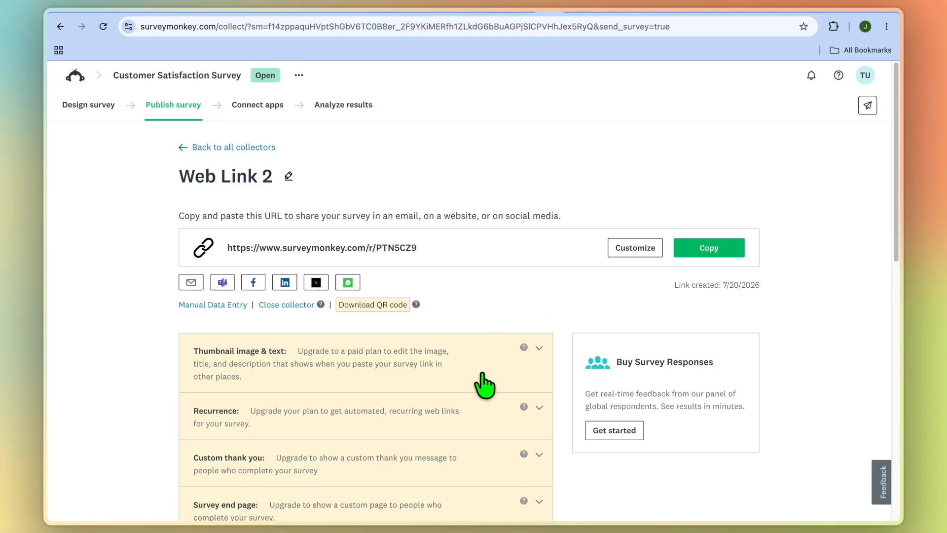
Step: Examine the web link's paid features, response settings and additional ways to send the survey
scroll(485, 386, "down", 2)
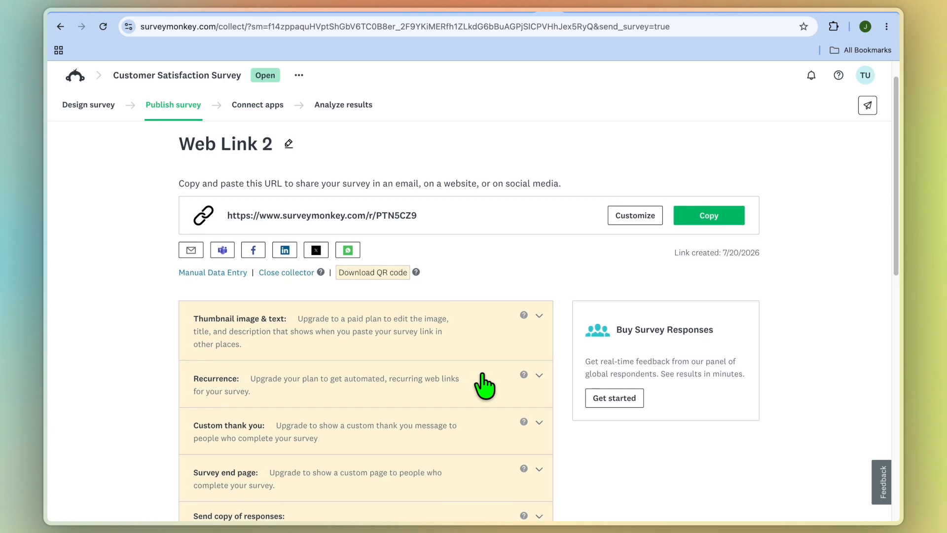
scroll(484, 385, "down", 3)
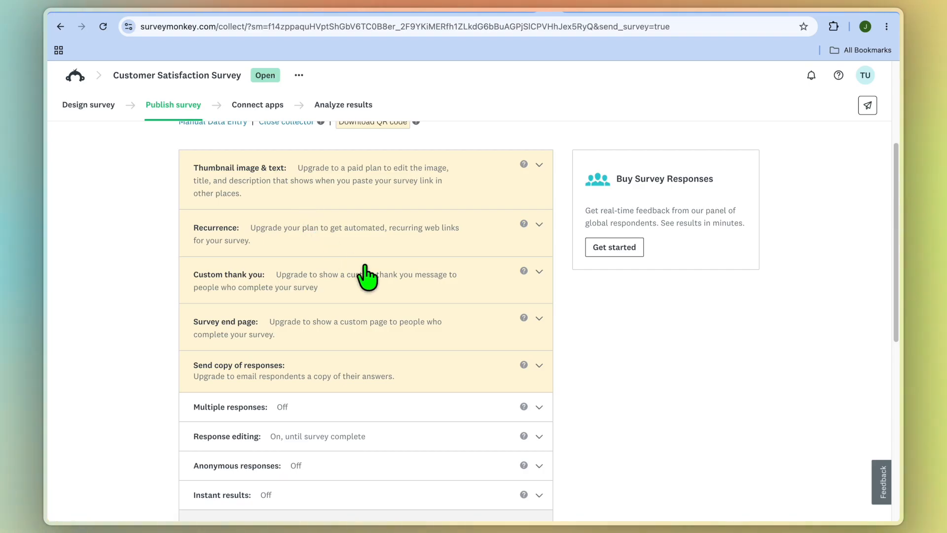
scroll(355, 310, "down", 1)
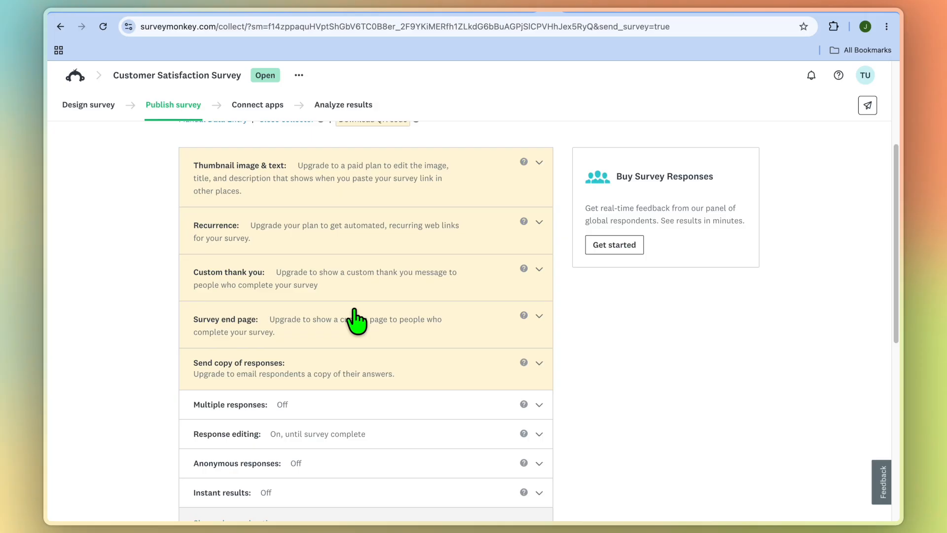
scroll(353, 321, "down", 1)
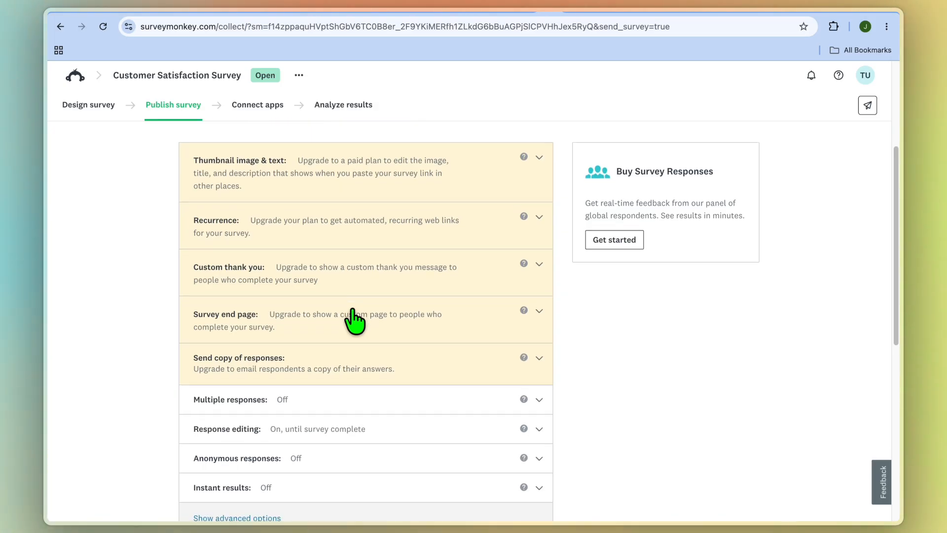
scroll(353, 321, "down", 2)
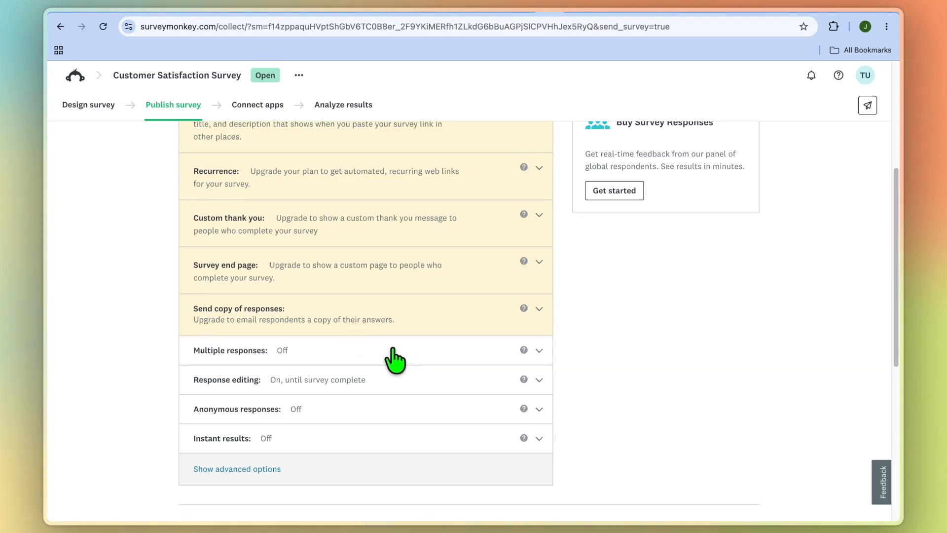
scroll(390, 404, "down", 3)
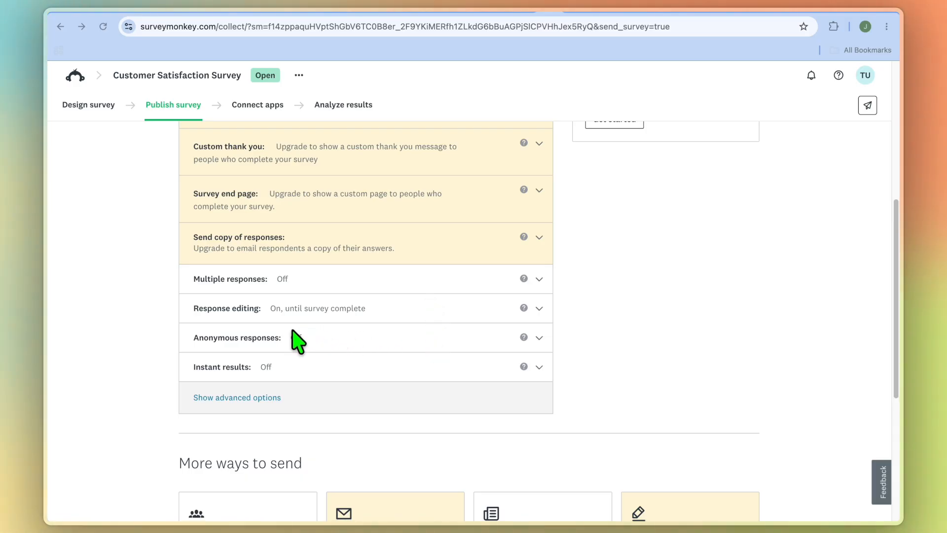
scroll(386, 417, "down", 1)
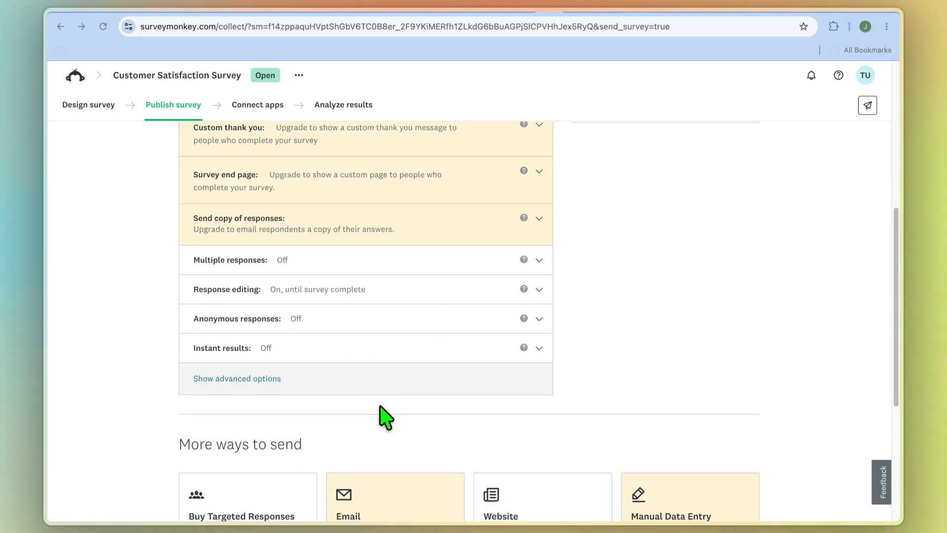
scroll(386, 417, "down", 3)
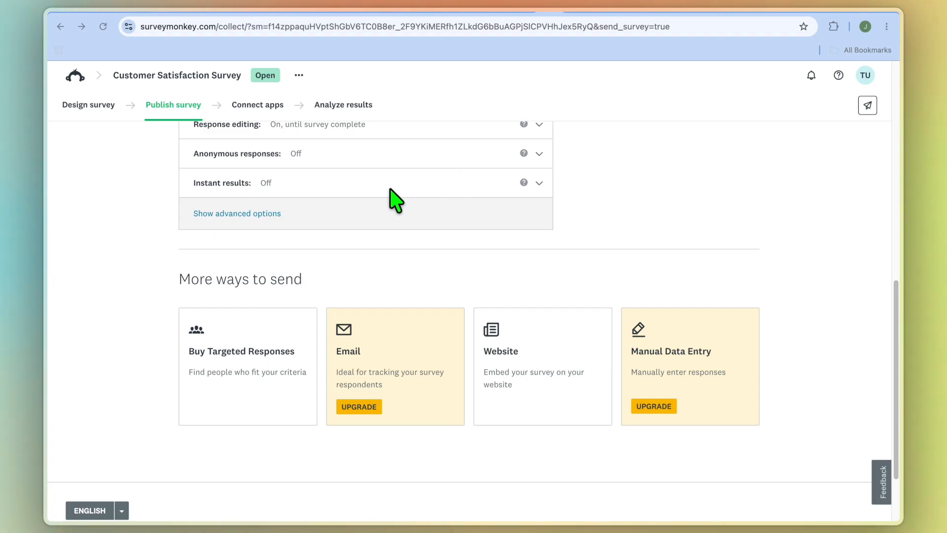
scroll(261, 215, "up", 2)
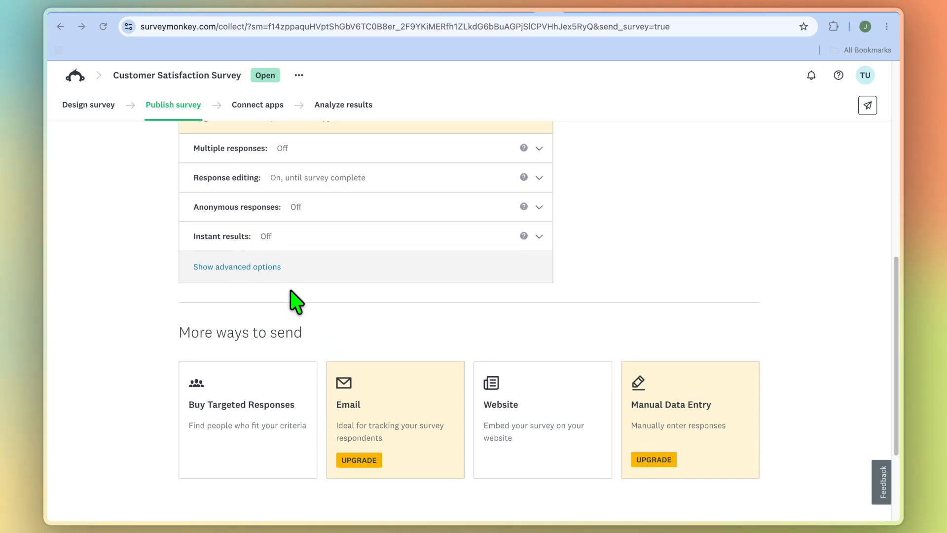
scroll(295, 301, "up", 8)
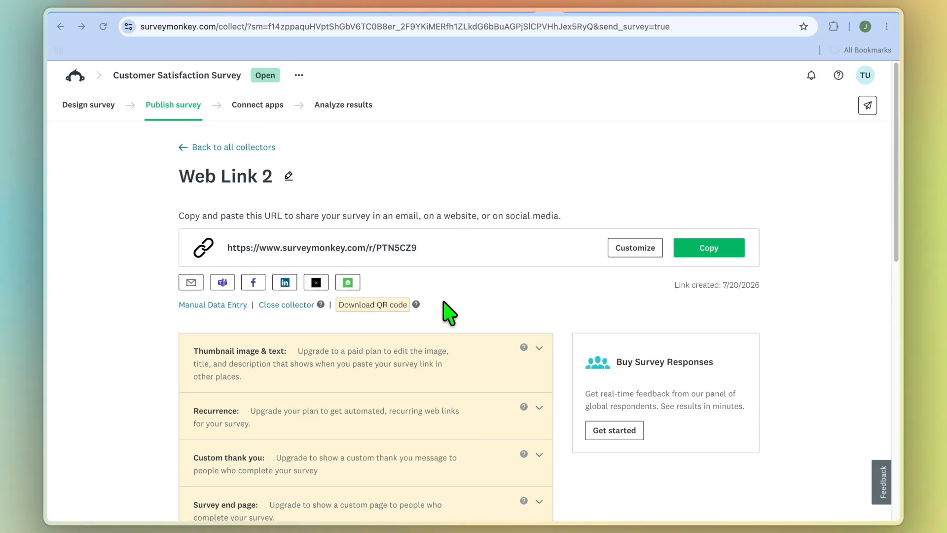
Step: Copy the survey's web link and open it in a new browser tab
left_click(695, 248)
key("super+t")
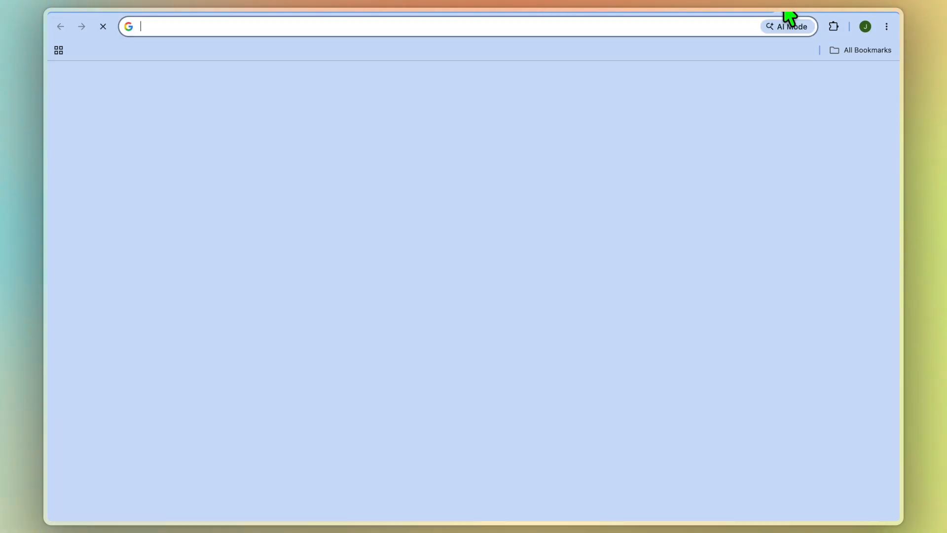
right_click(641, 26)
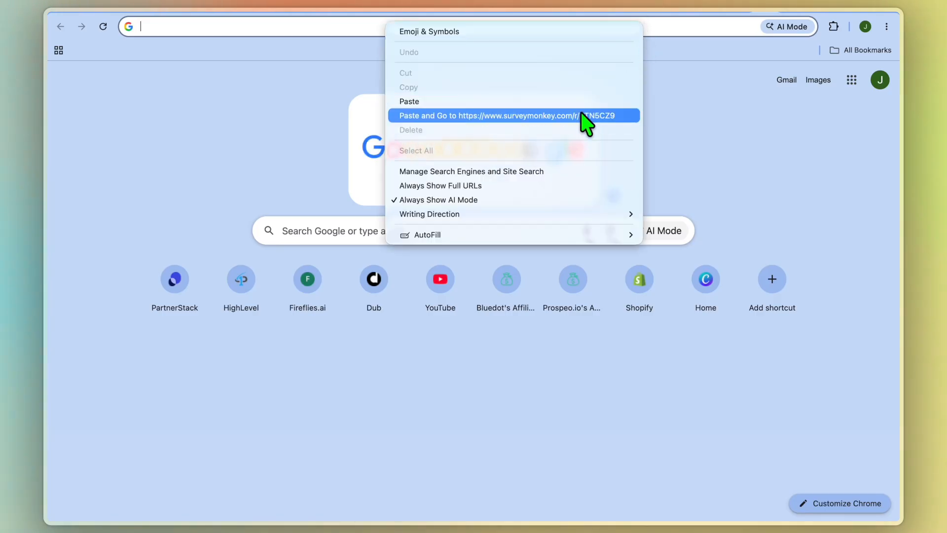
left_click(581, 114)
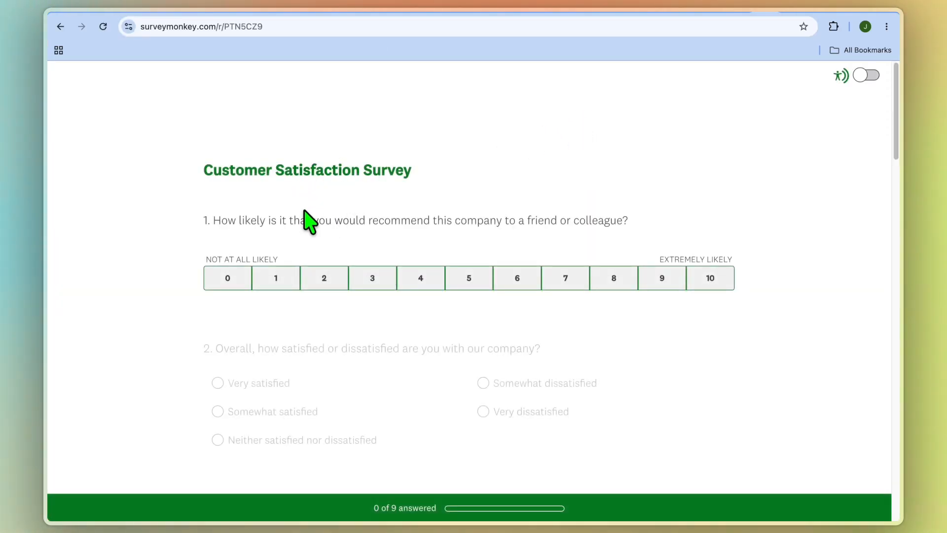
Step: Answer question 1 with 8, question 2 with Very satisfied, and select Reliable, High quality and Useful in question 3
scroll(318, 253, "down", 1)
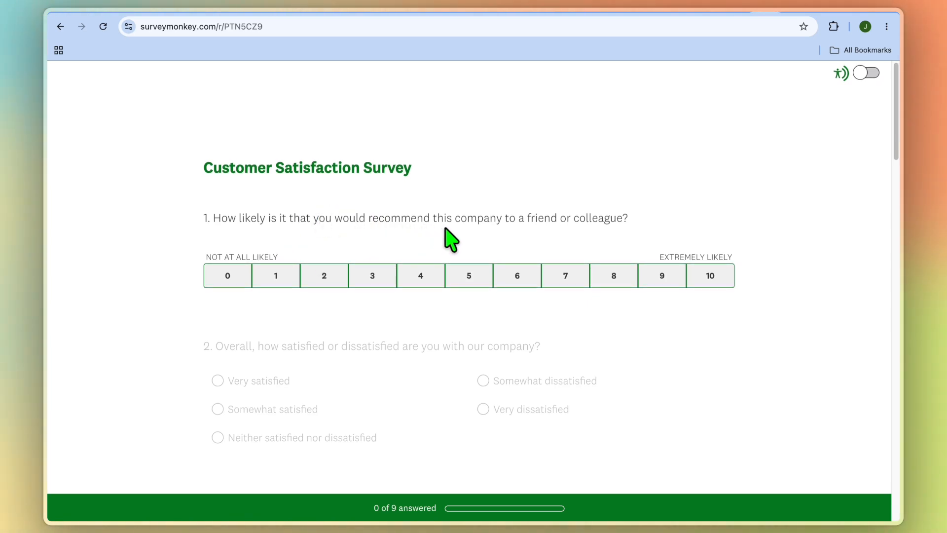
left_click(615, 285)
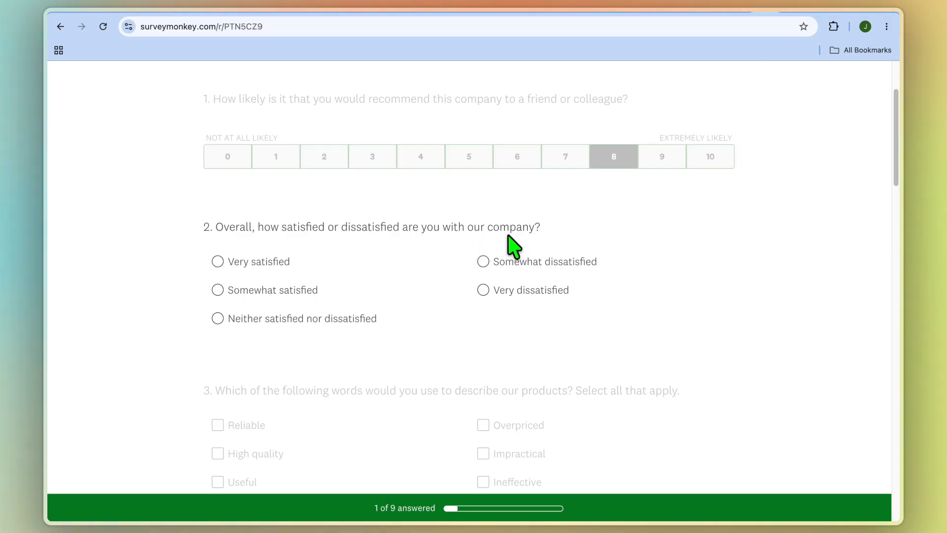
left_click(274, 262)
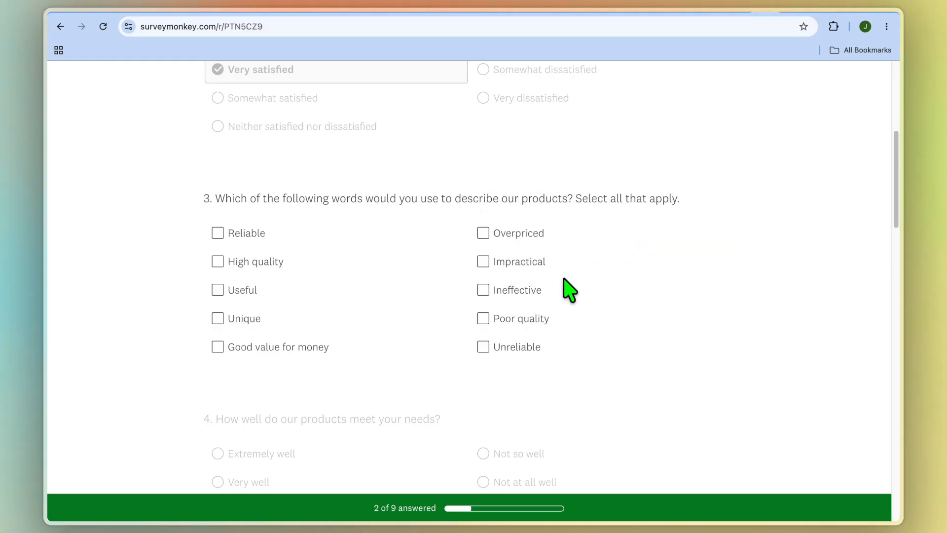
left_click(260, 239)
left_click(262, 259)
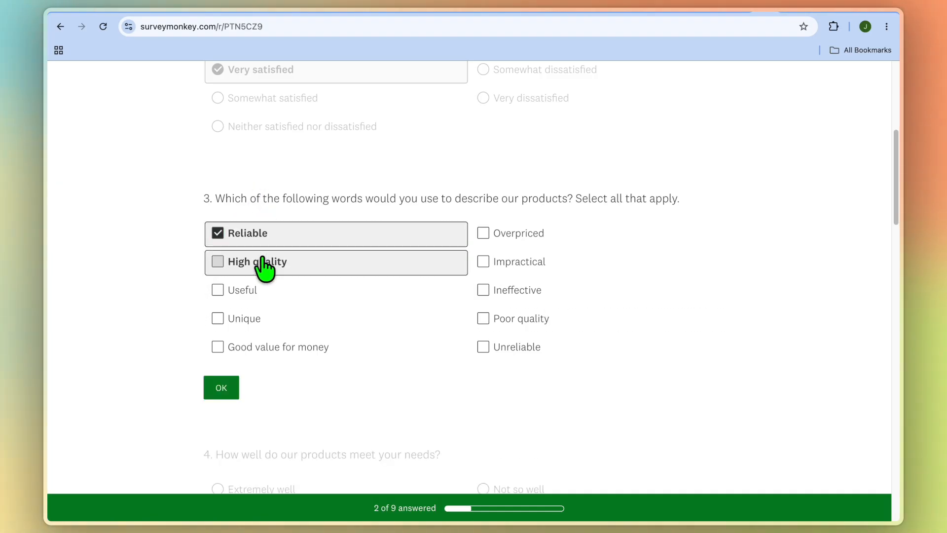
left_click(261, 296)
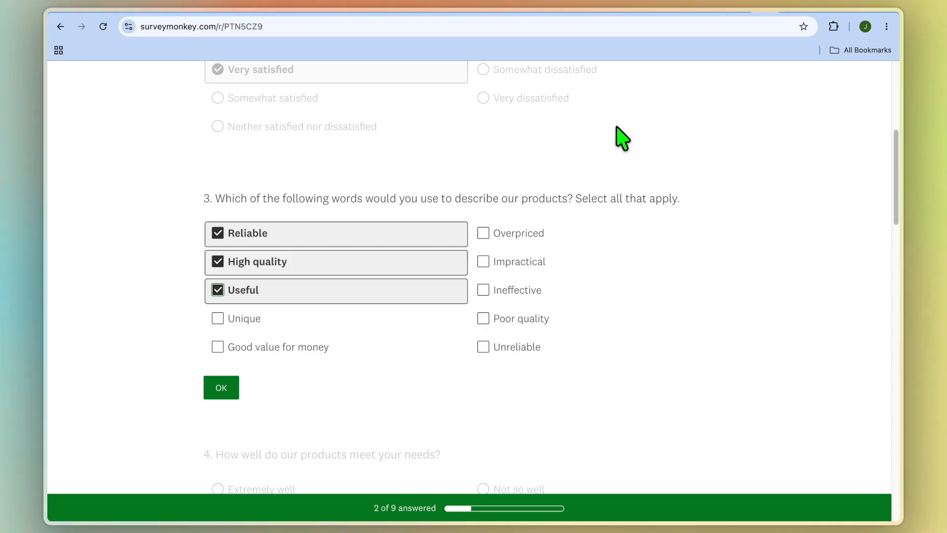
Step: Return to the survey's web link page and open the results analysis
left_click(535, 9)
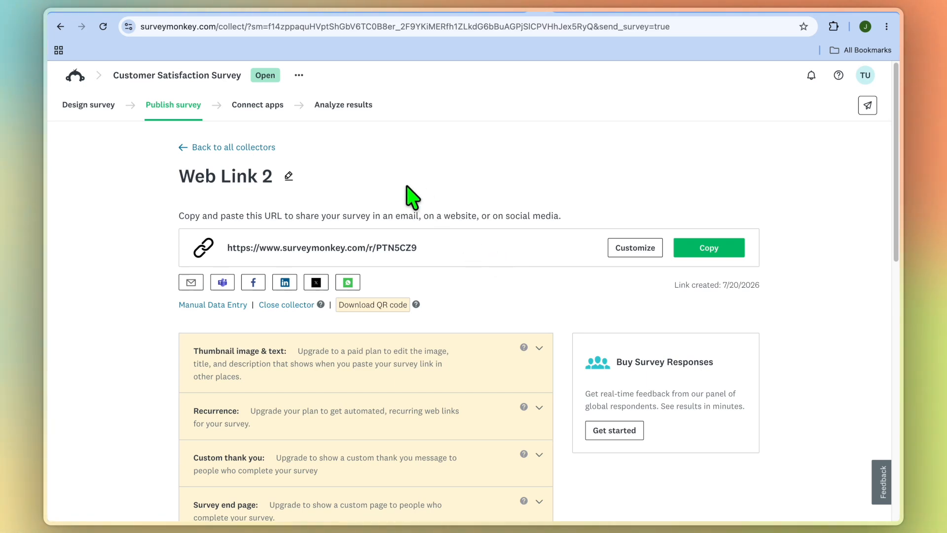
left_click(343, 106)
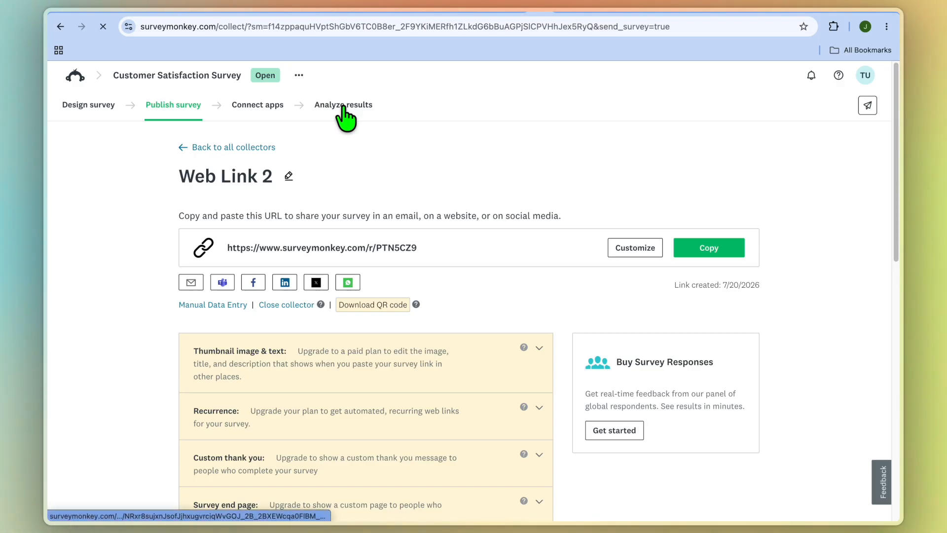